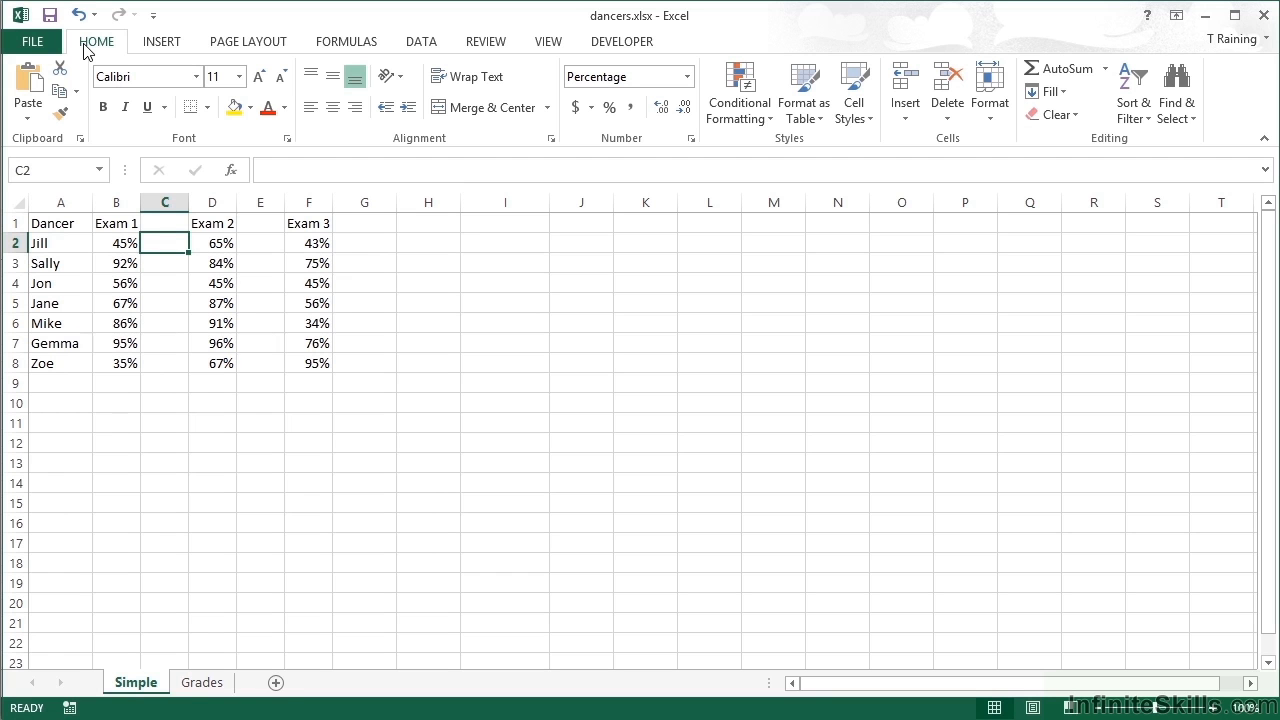
Enter =RANK(B2,B2:B8) in C2 to rank Jill's Exam 1 score
{"action": "type", "text": "=rank("}
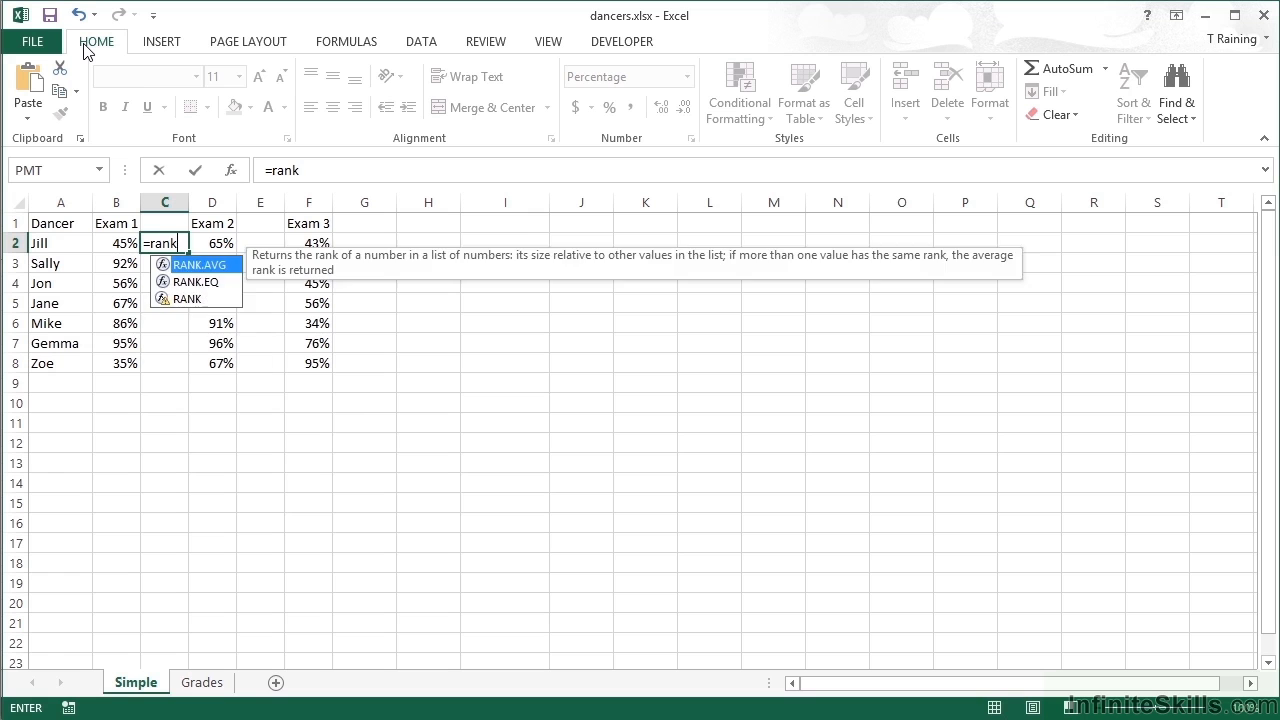
{"action": "left_click", "coordinate": [124, 242]}
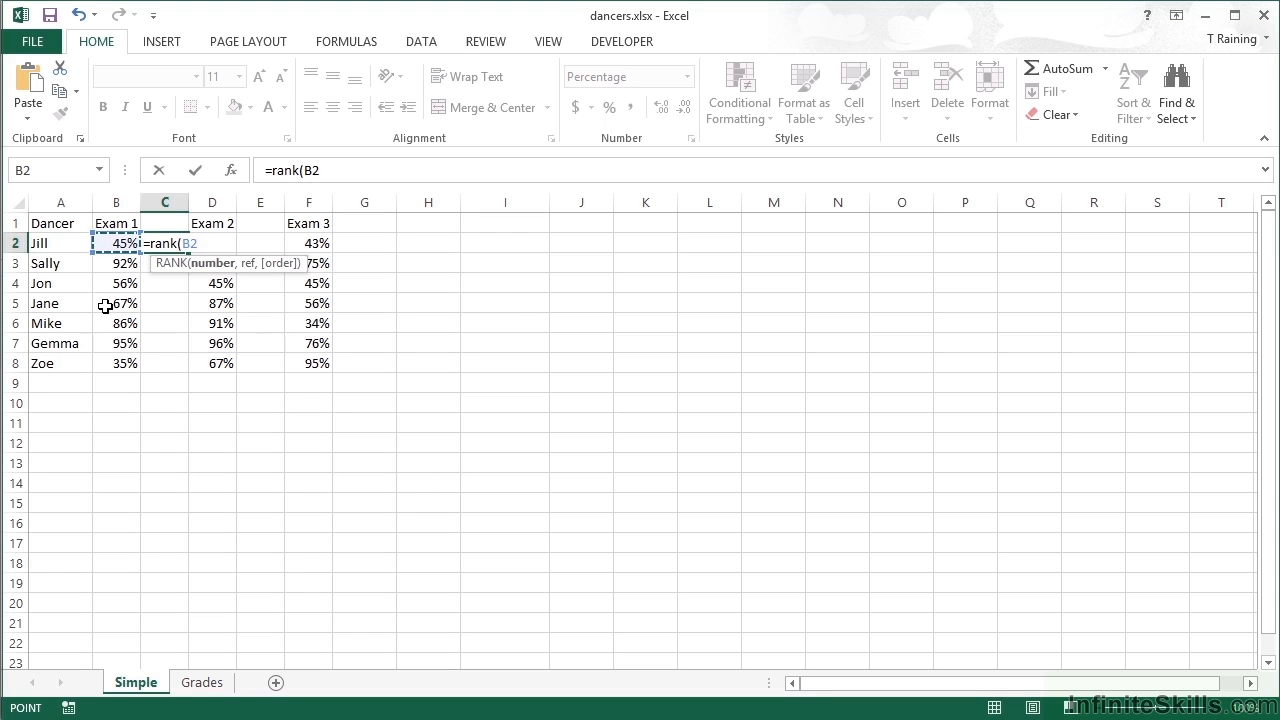
{"action": "type", "text": ","}
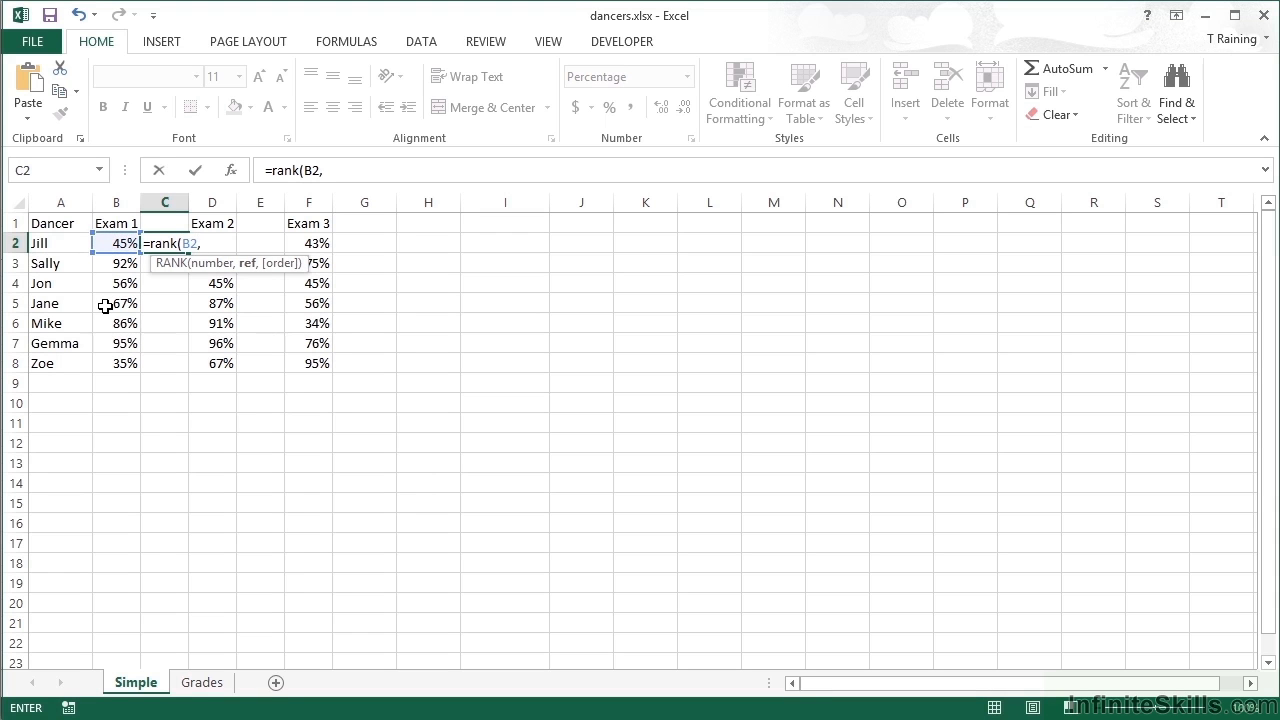
{"action": "left_click", "coordinate": [118, 244]}
{"action": "left_click_drag", "start_coordinate": [118, 244], "coordinate": [124, 354]}
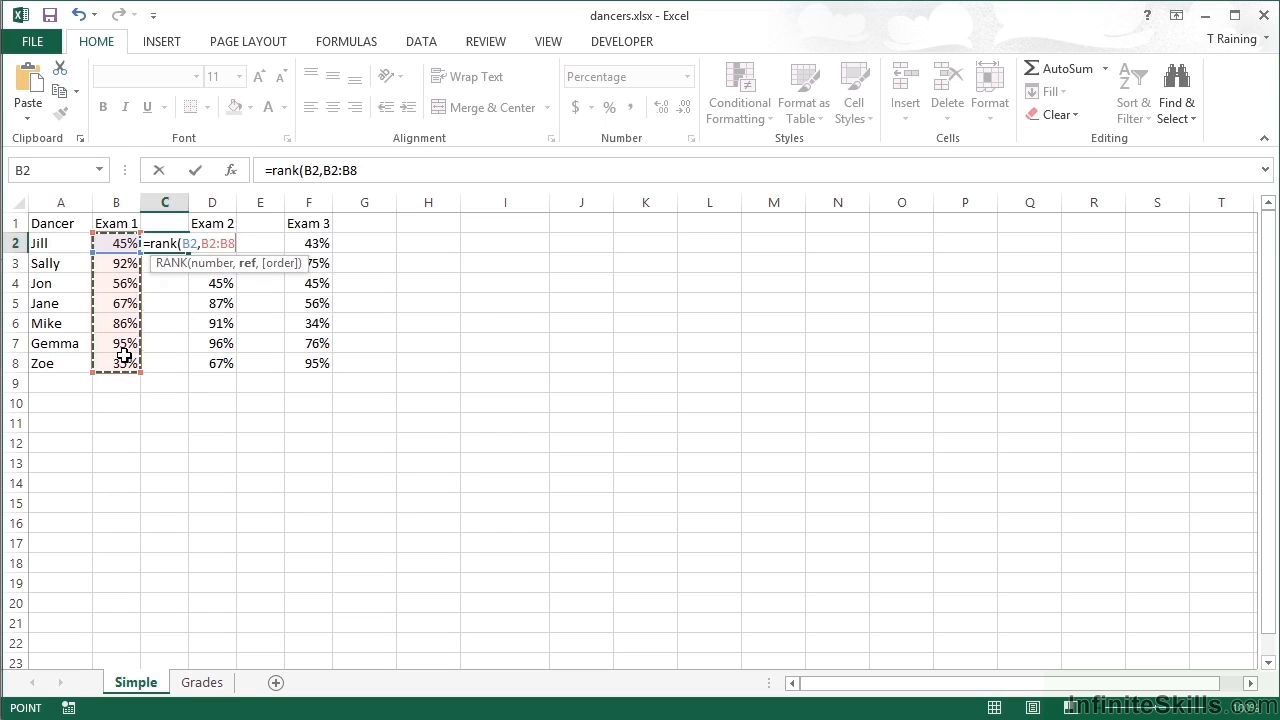
{"action": "type", "text": ")"}
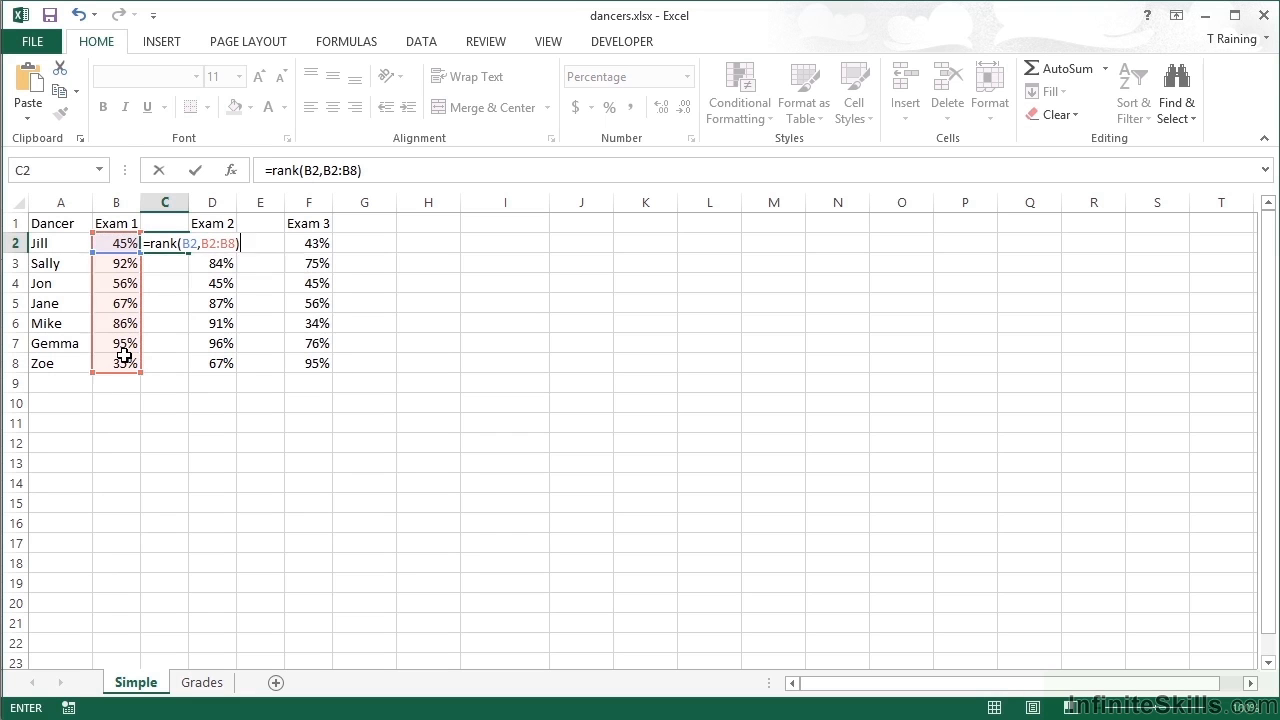
{"action": "key", "text": "Return"}
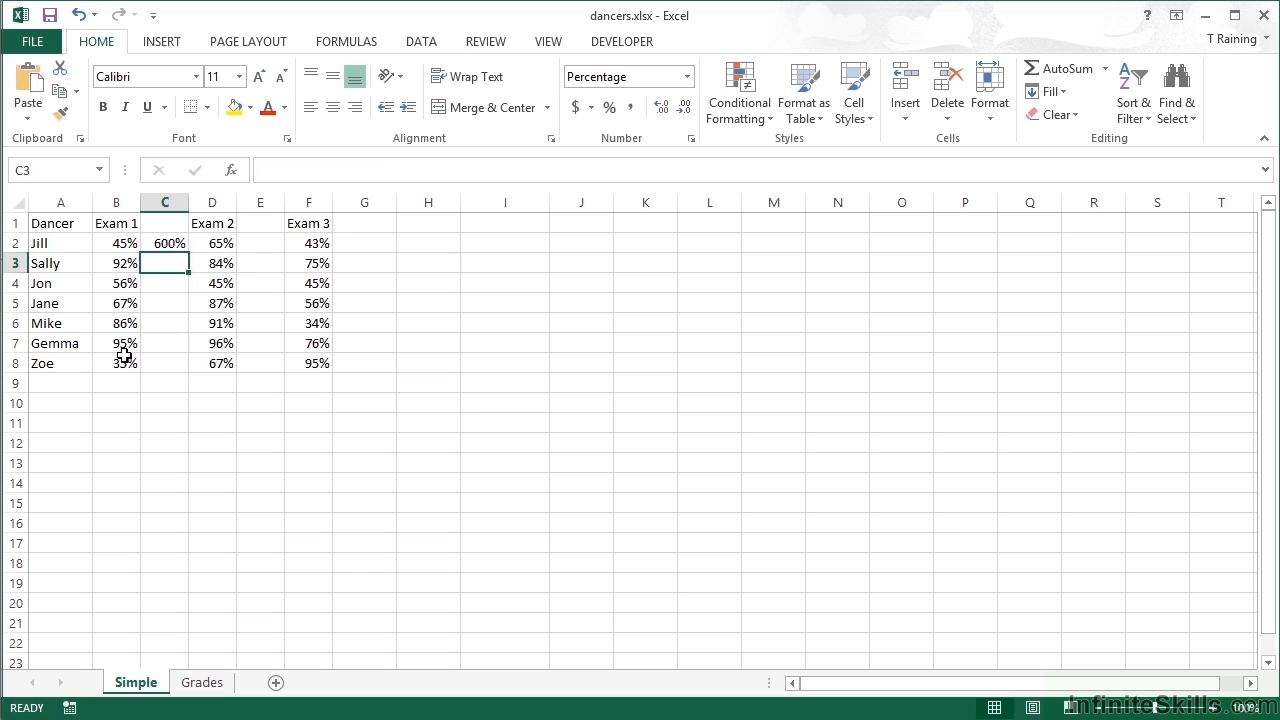
{"action": "key", "text": "Up"}
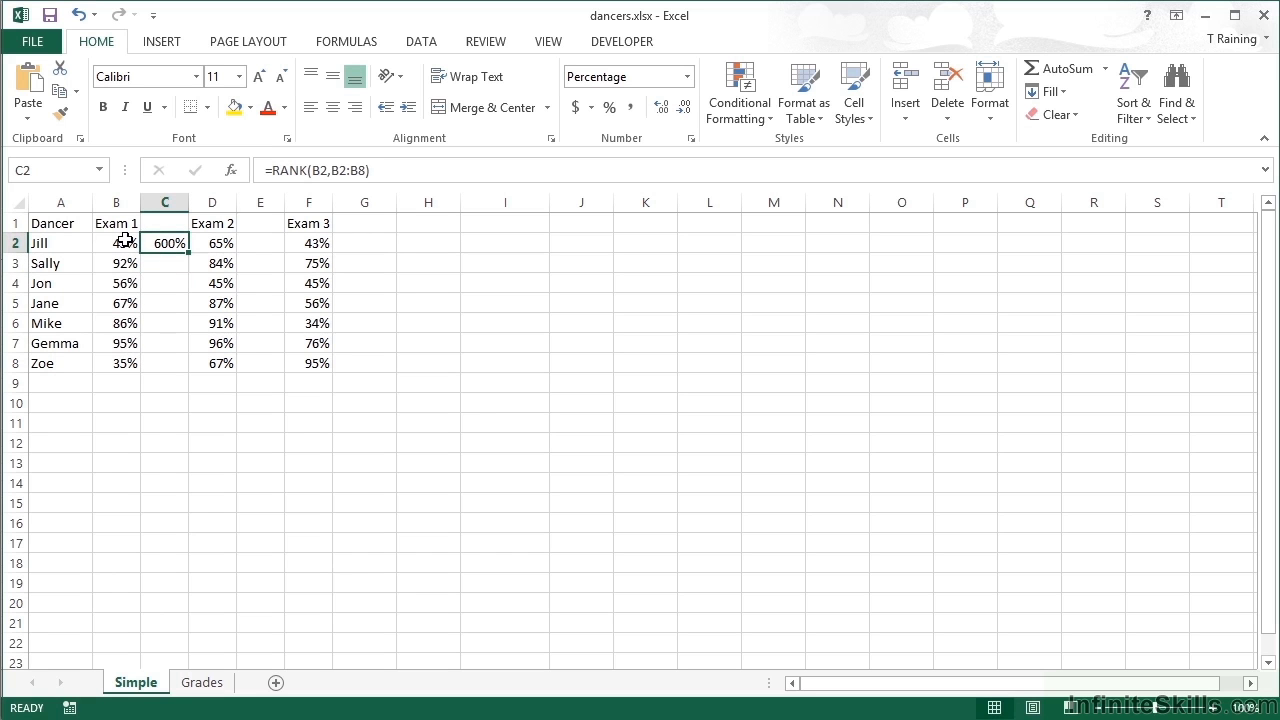
Format C2 as General and make the formula's range absolute as $B$2:$B$8
{"action": "left_click", "coordinate": [687, 77]}
{"action": "left_click", "coordinate": [600, 108]}
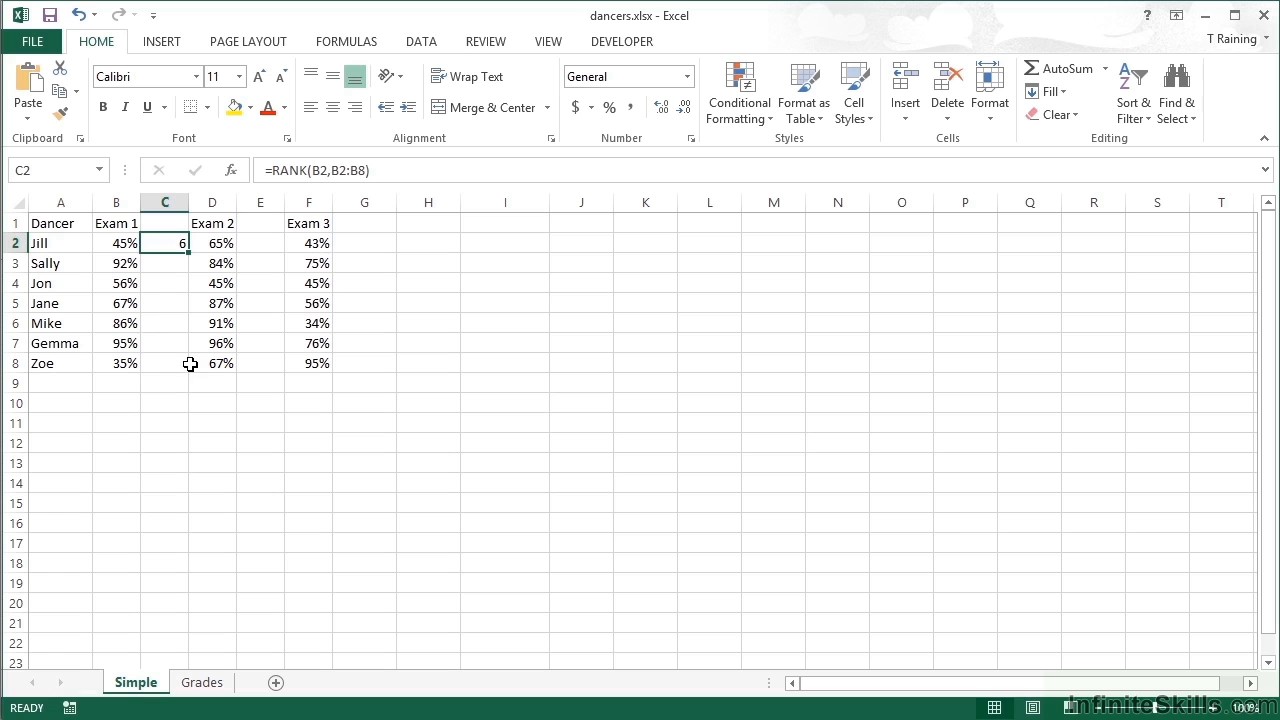
{"action": "double_click", "coordinate": [175, 244]}
{"action": "left_click_drag", "start_coordinate": [209, 243], "coordinate": [245, 243]}
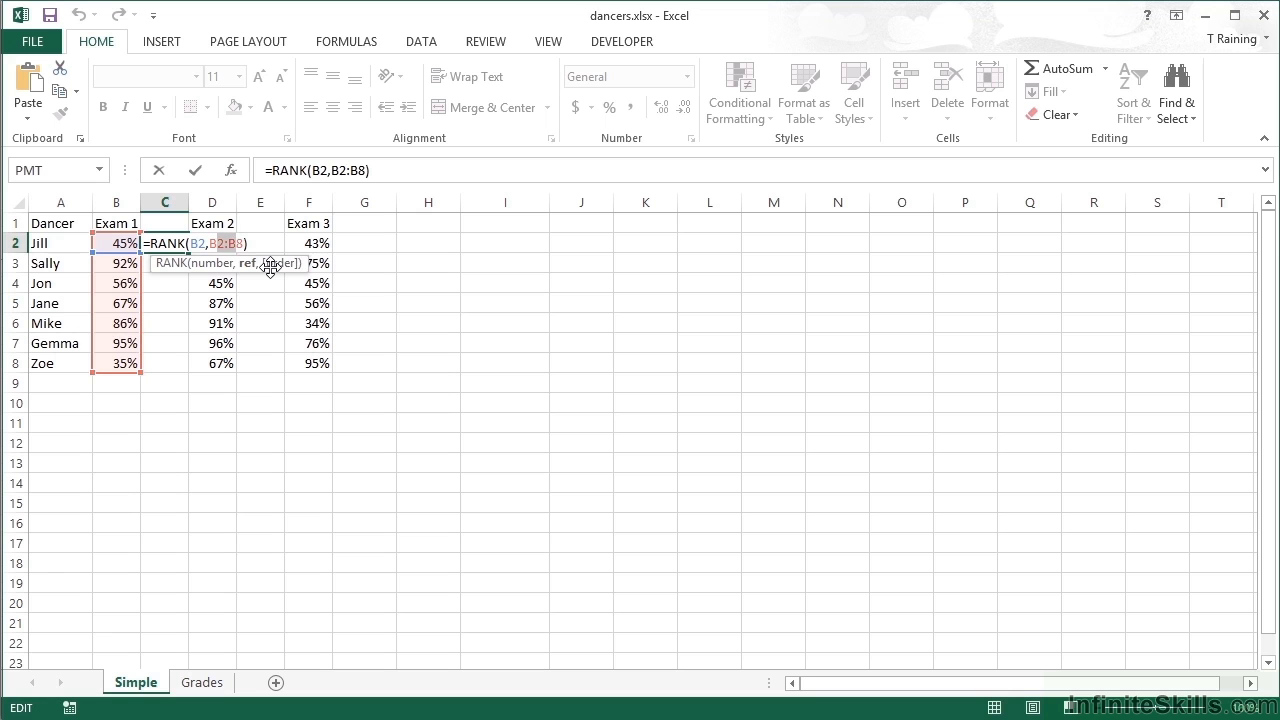
{"action": "key", "text": "F4"}
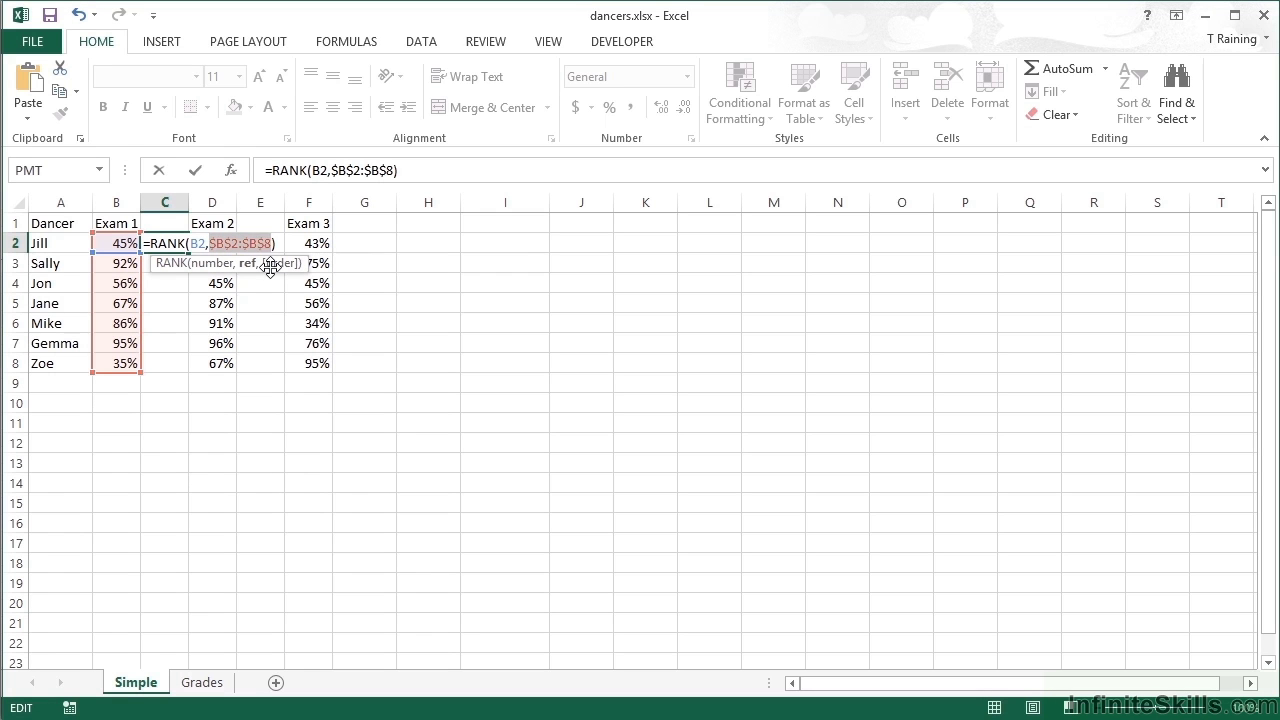
{"action": "key", "text": "Return"}
Fill the rank formula down to C8 and centre the ranks in C2:C8
{"action": "left_click", "coordinate": [171, 246]}
{"action": "double_click", "coordinate": [190, 255]}
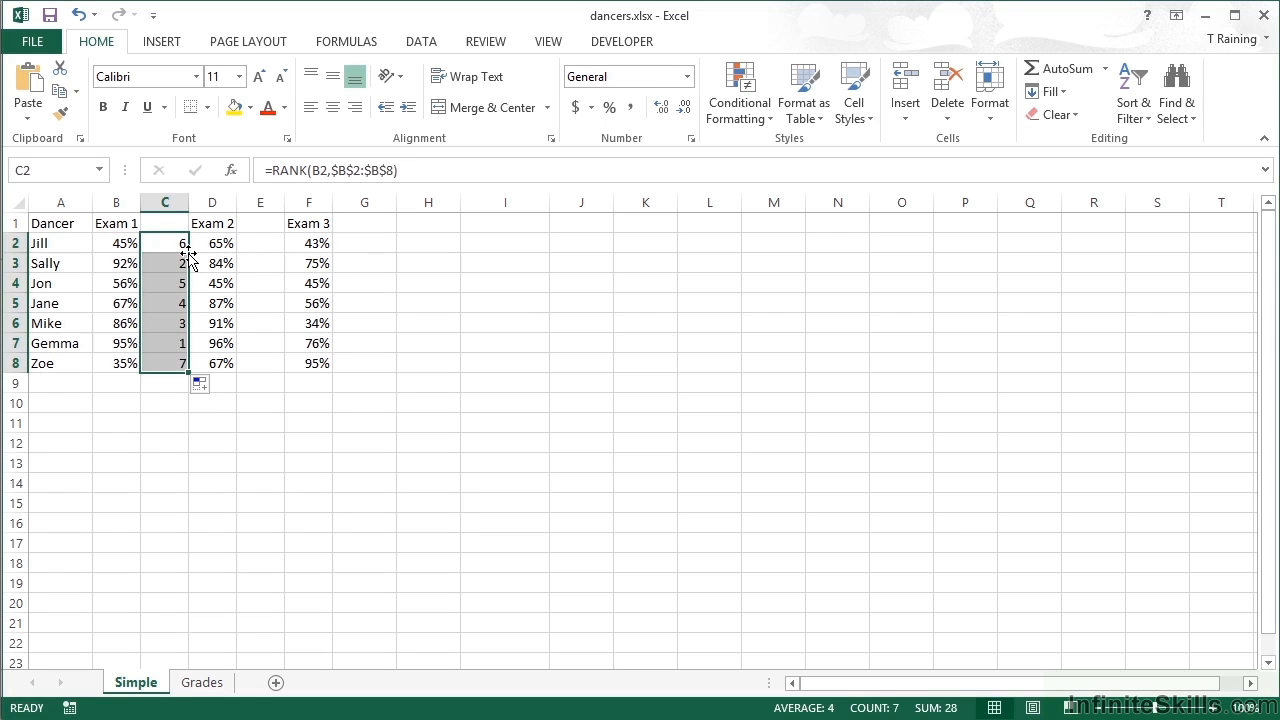
{"action": "left_click", "coordinate": [173, 341]}
{"action": "left_click", "coordinate": [176, 362]}
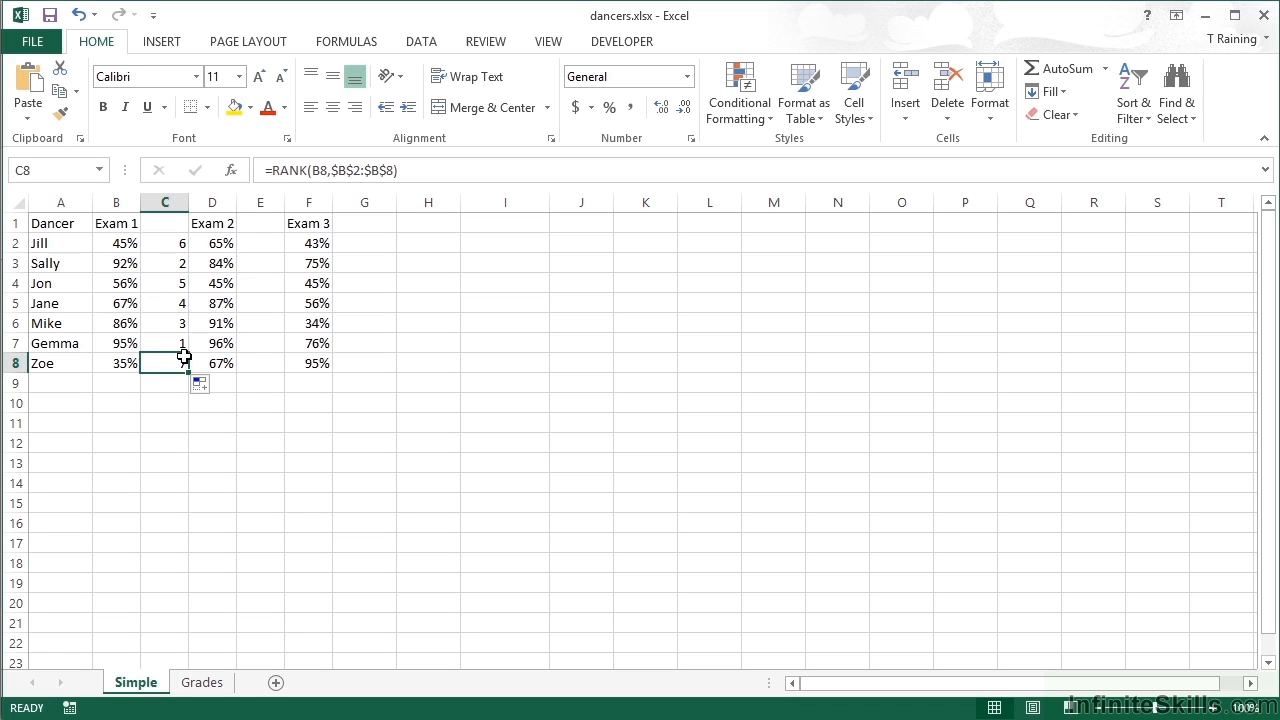
{"action": "left_click_drag", "start_coordinate": [184, 255], "coordinate": [178, 360]}
{"action": "left_click", "coordinate": [332, 107]}
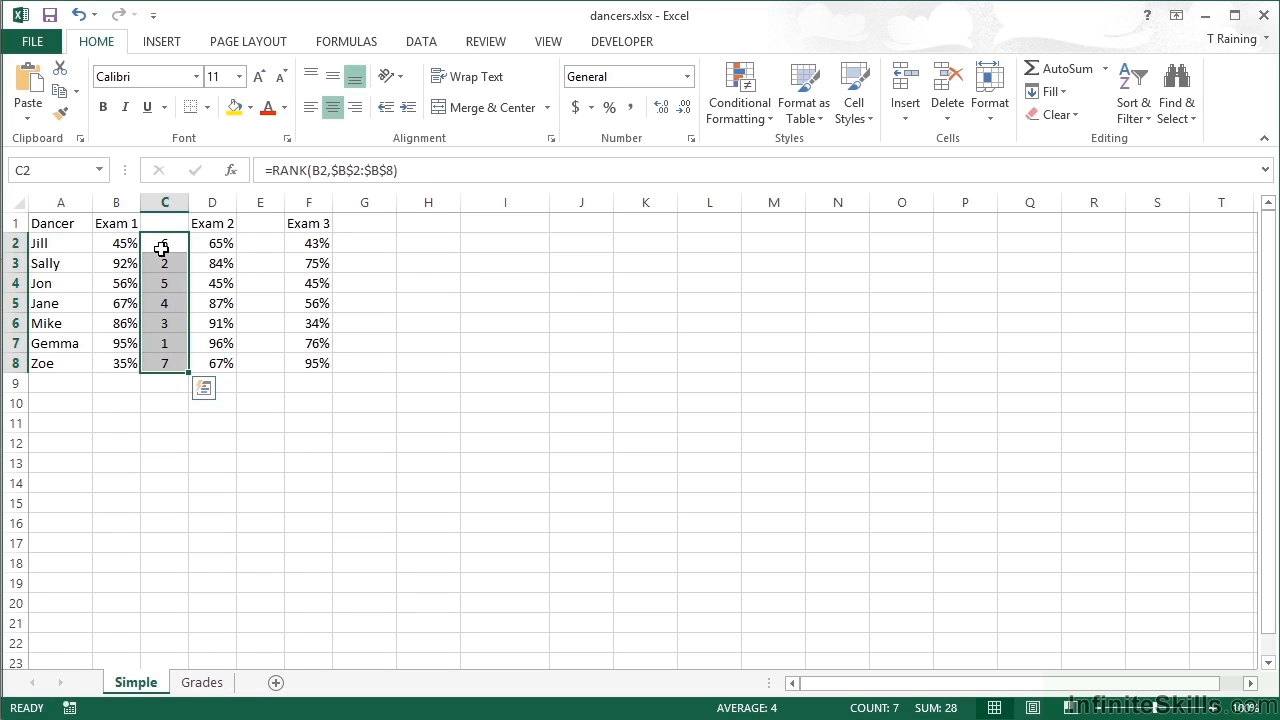
Copy the Exam 1 rank formulas into E2:E8 and ignore the error flagged on E2
{"action": "key", "text": "ctrl+c"}
{"action": "left_click", "coordinate": [268, 243]}
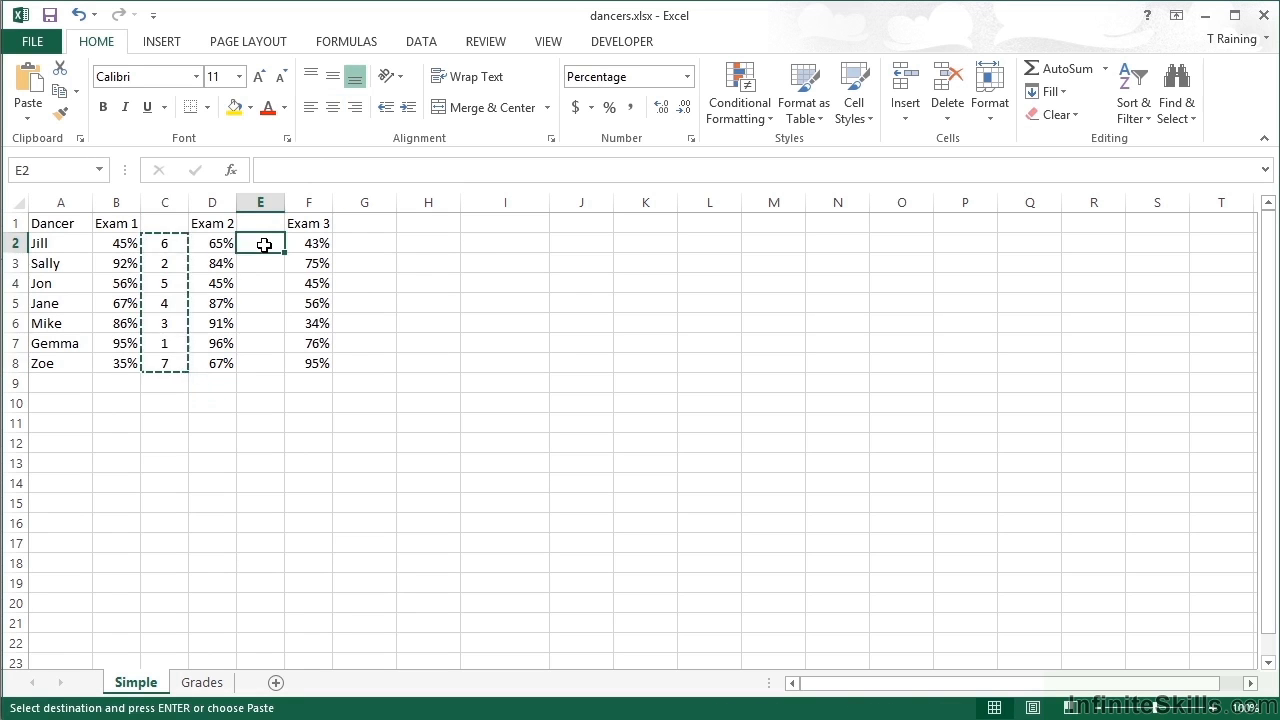
{"action": "key", "text": "Return"}
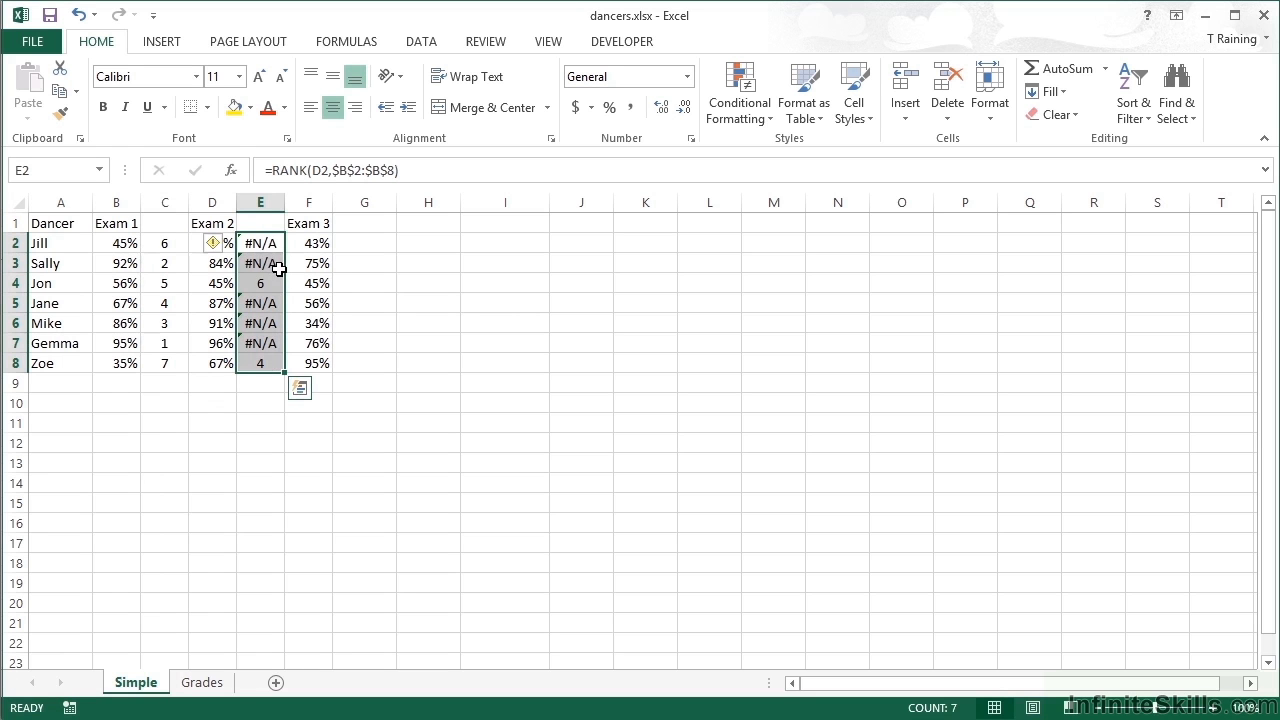
{"action": "left_click", "coordinate": [258, 244]}
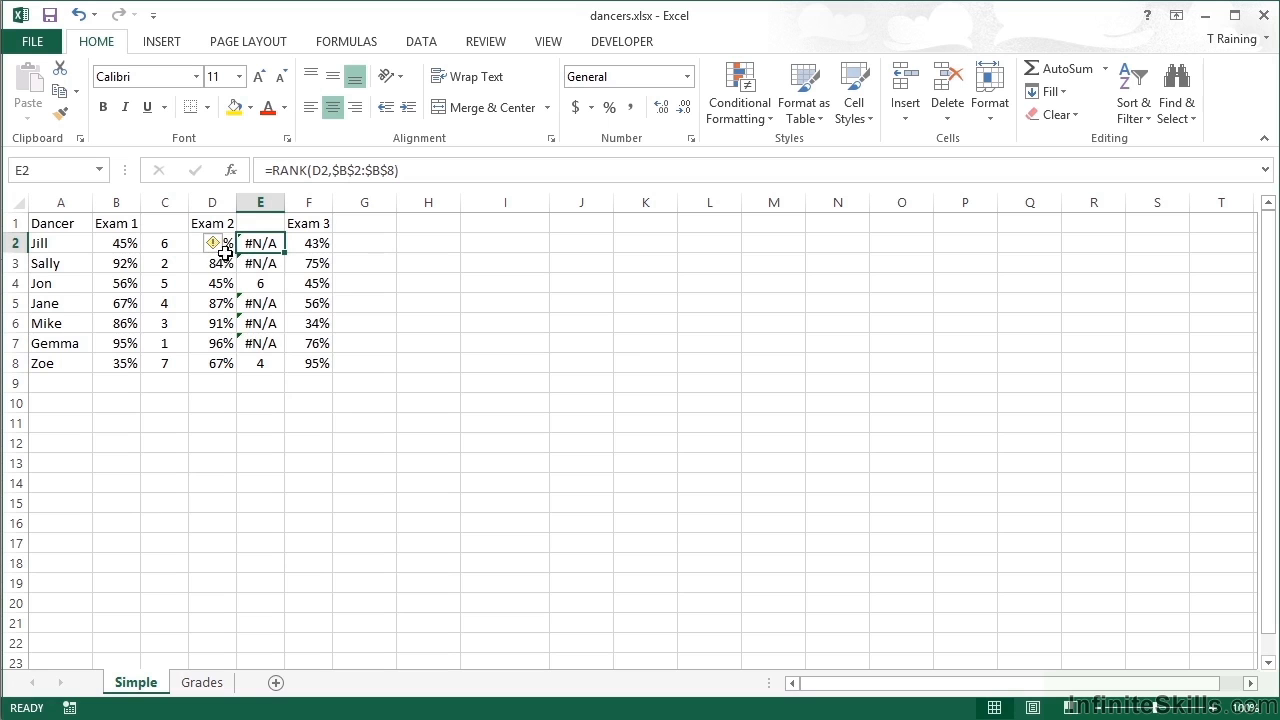
{"action": "left_click", "coordinate": [221, 248]}
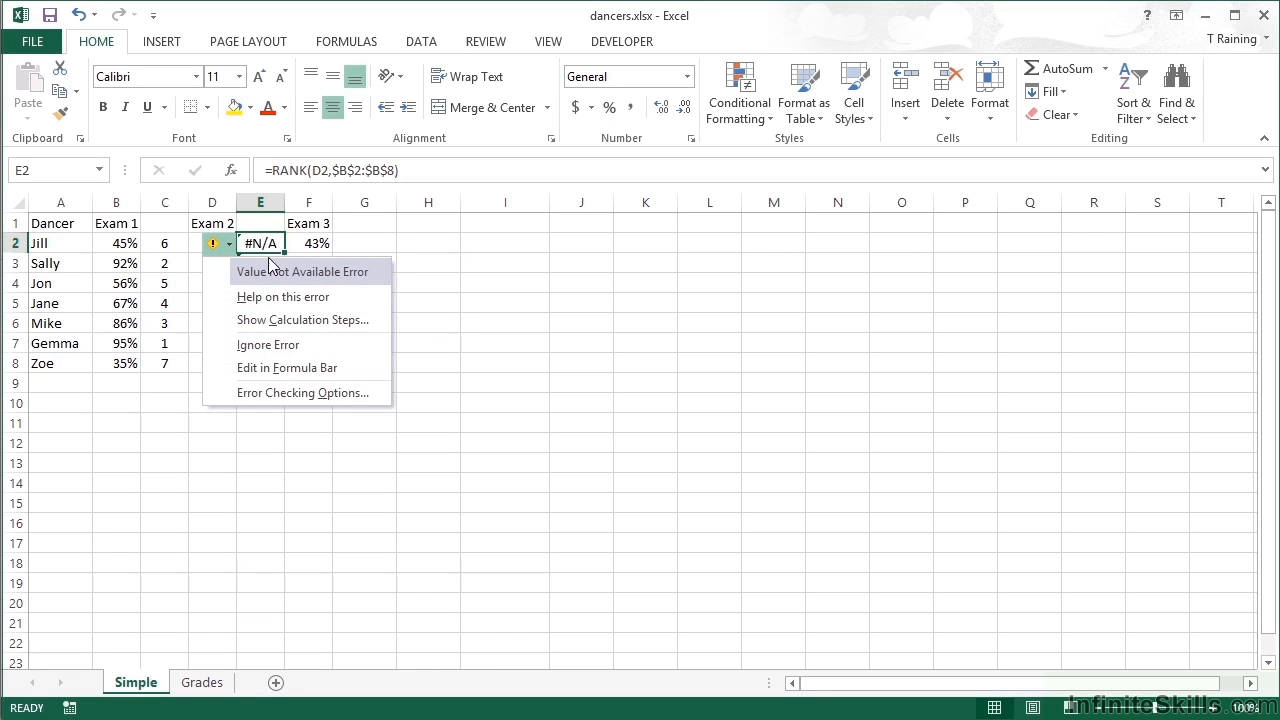
{"action": "left_click", "coordinate": [280, 346]}
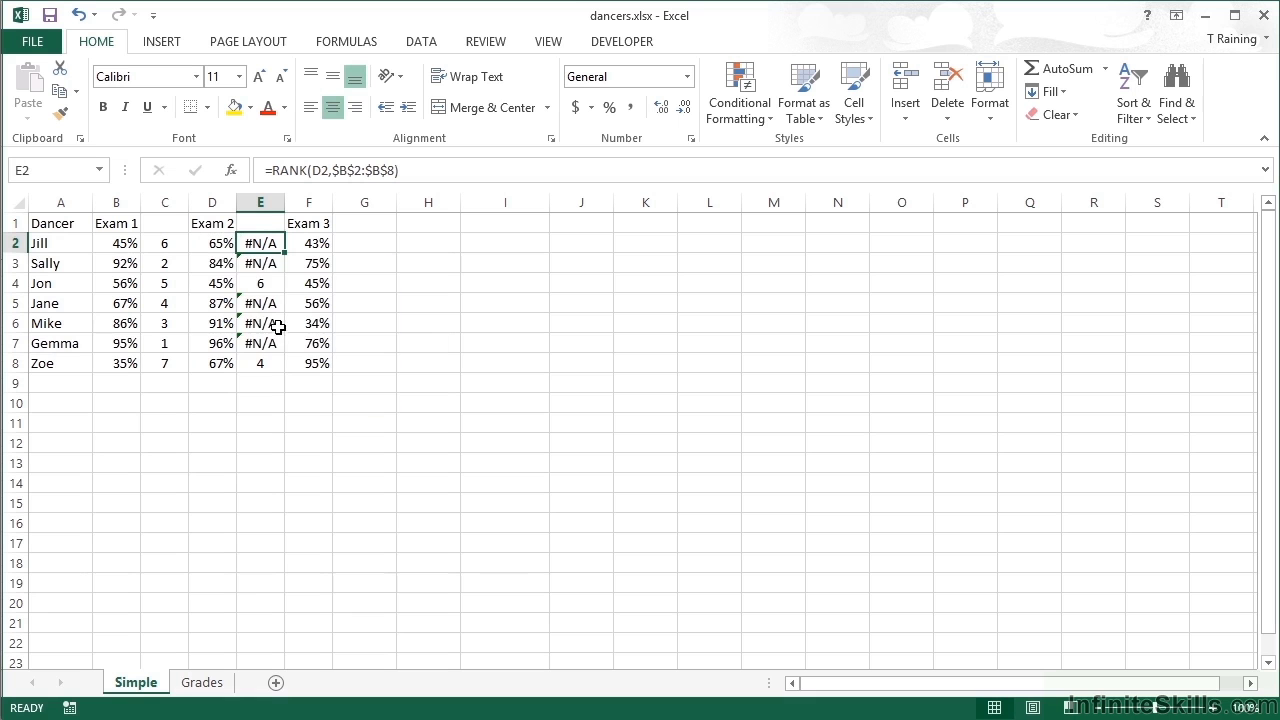
Point E2's ranking range at $D$2:$D$8 and fill the Exam 2 ranks down to E8
{"action": "double_click", "coordinate": [256, 244]}
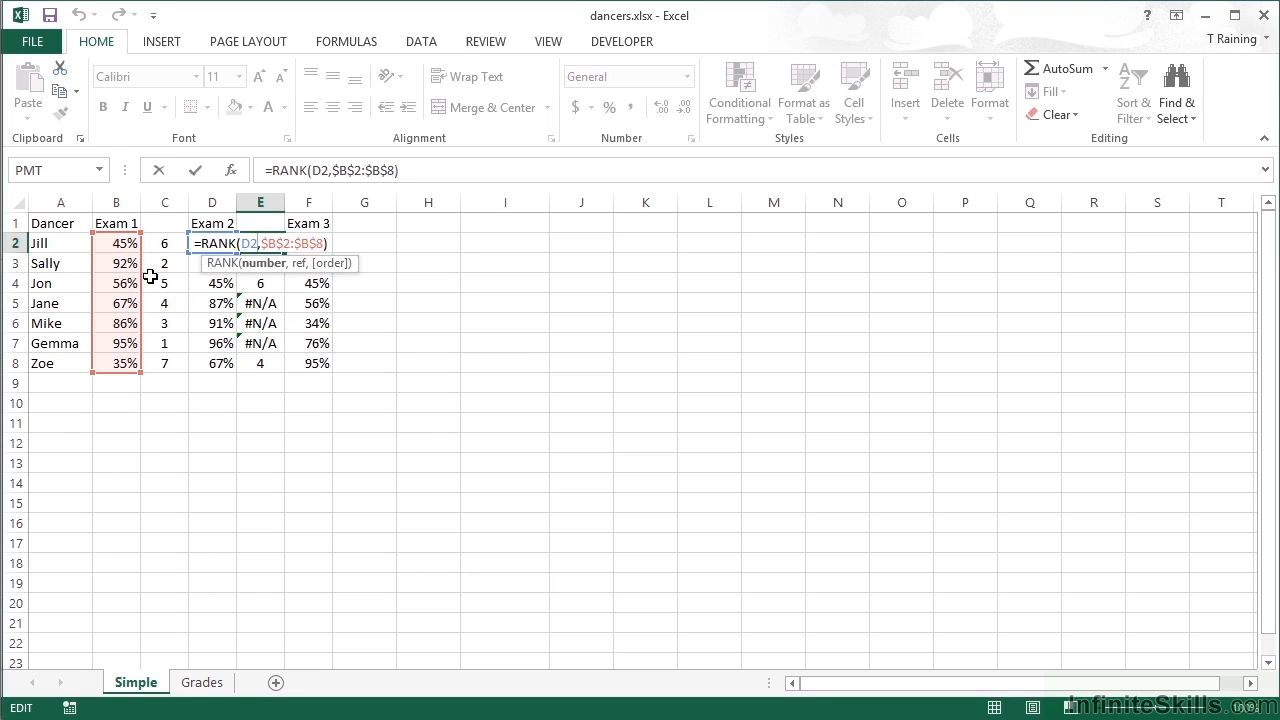
{"action": "left_click_drag", "start_coordinate": [141, 271], "coordinate": [203, 271]}
{"action": "key", "text": "Return"}
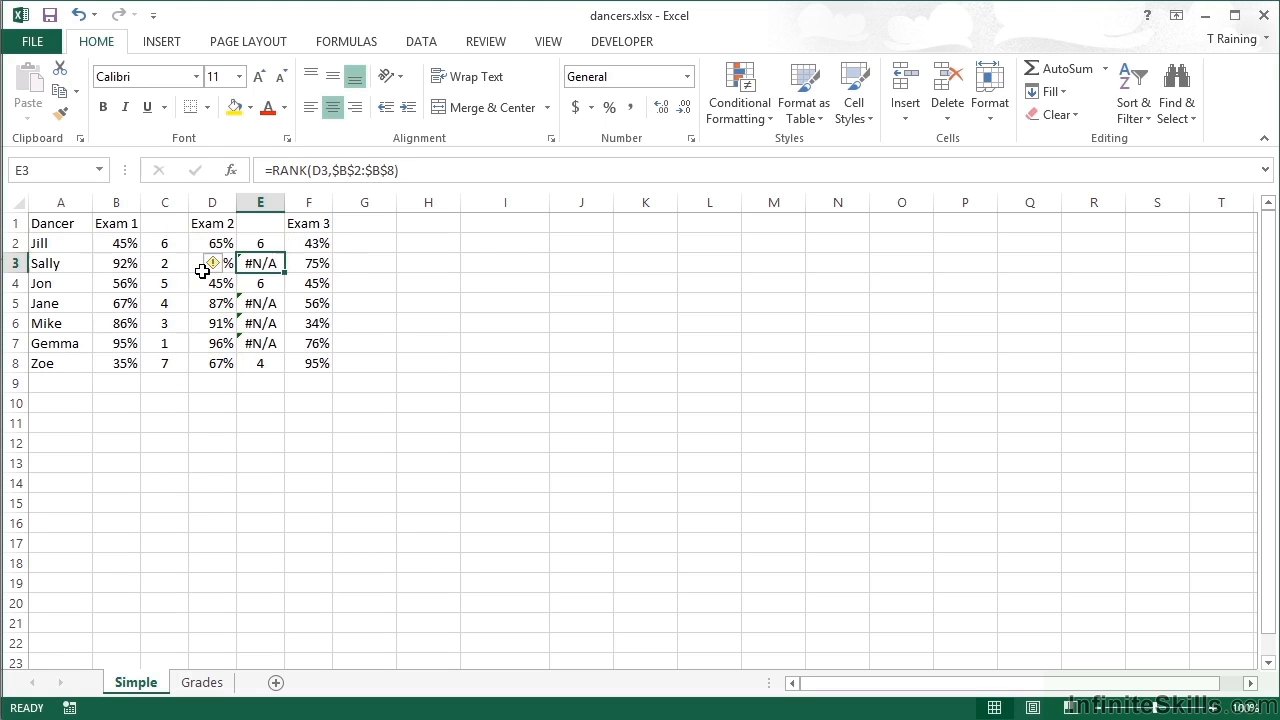
{"action": "key", "text": "Up"}
{"action": "double_click", "coordinate": [285, 253]}
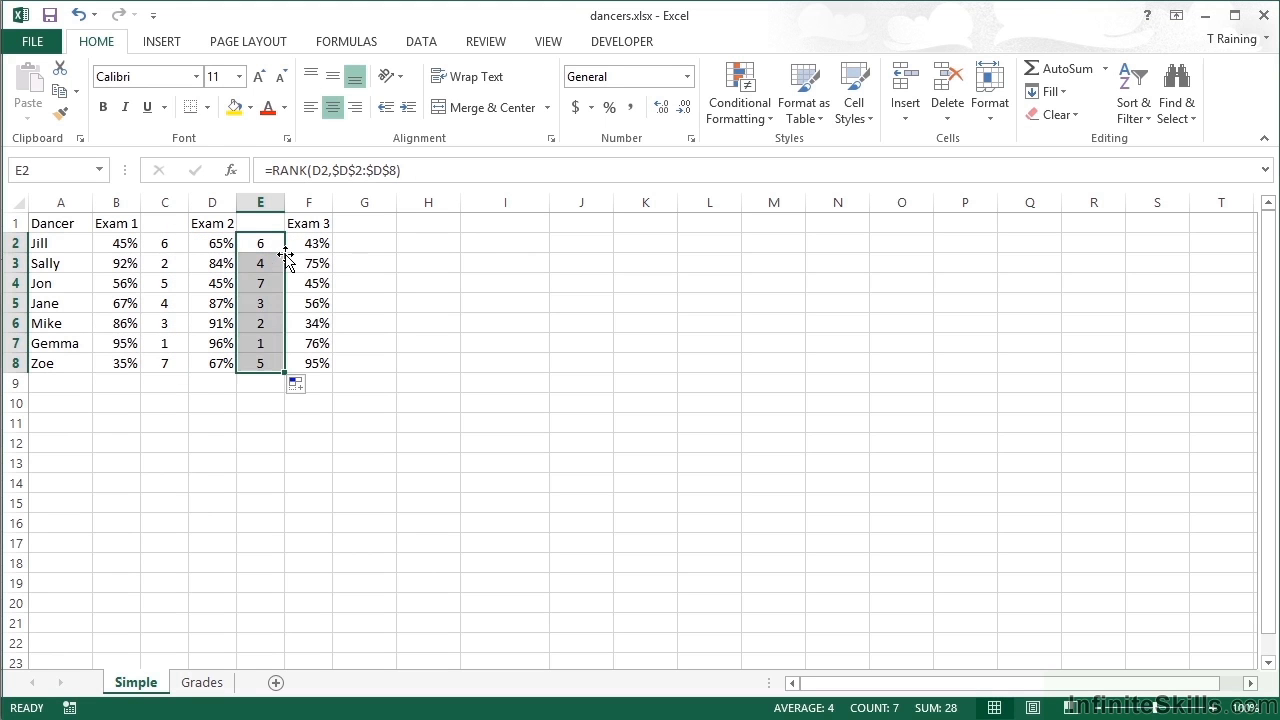
{"action": "left_click_drag", "start_coordinate": [266, 245], "coordinate": [265, 243]}
{"action": "left_click", "coordinate": [265, 243]}
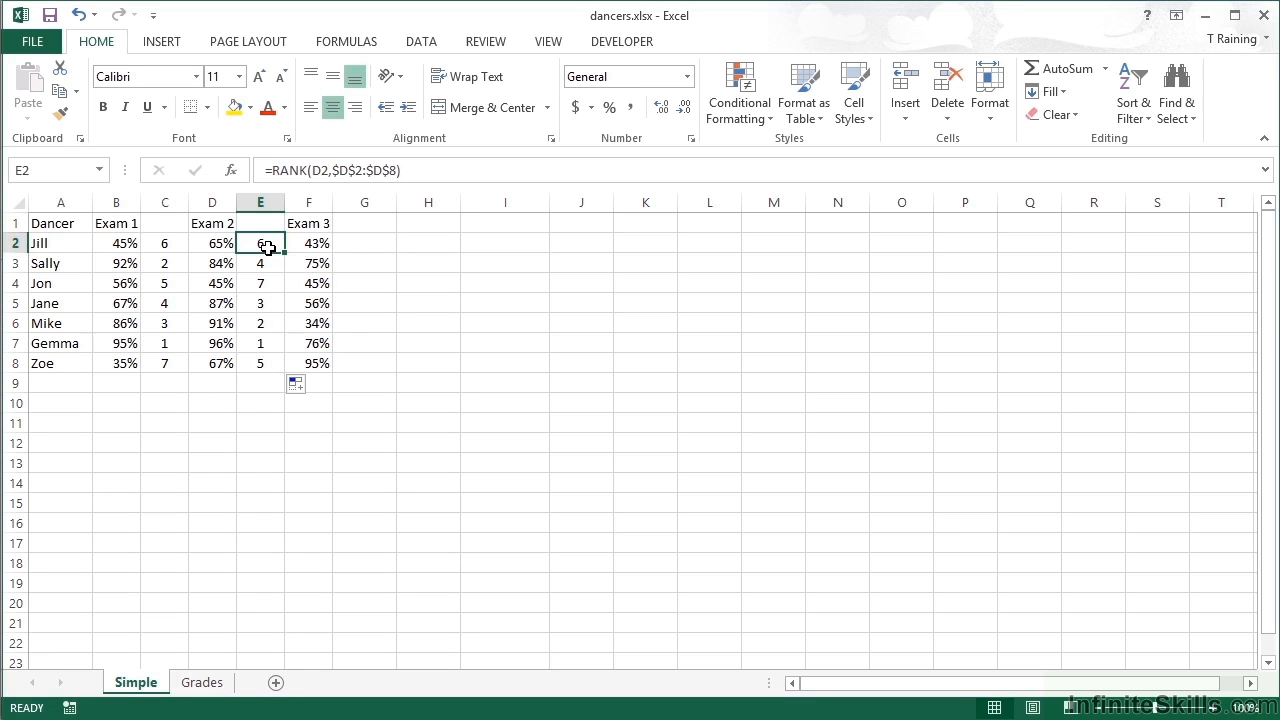
Paste the rank formula into G2, retarget it to $F$2:$F$8, and fill down to G8
{"action": "key", "text": "ctrl+c"}
{"action": "left_click", "coordinate": [376, 243]}
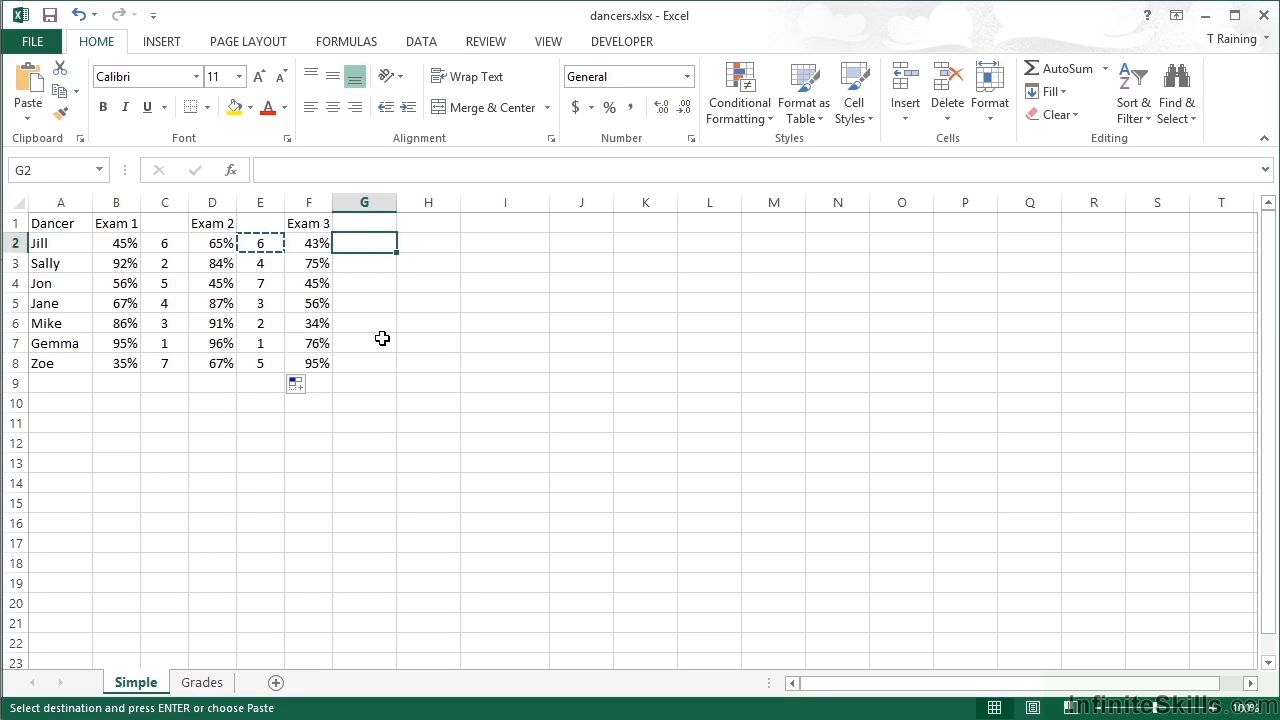
{"action": "key", "text": "Return"}
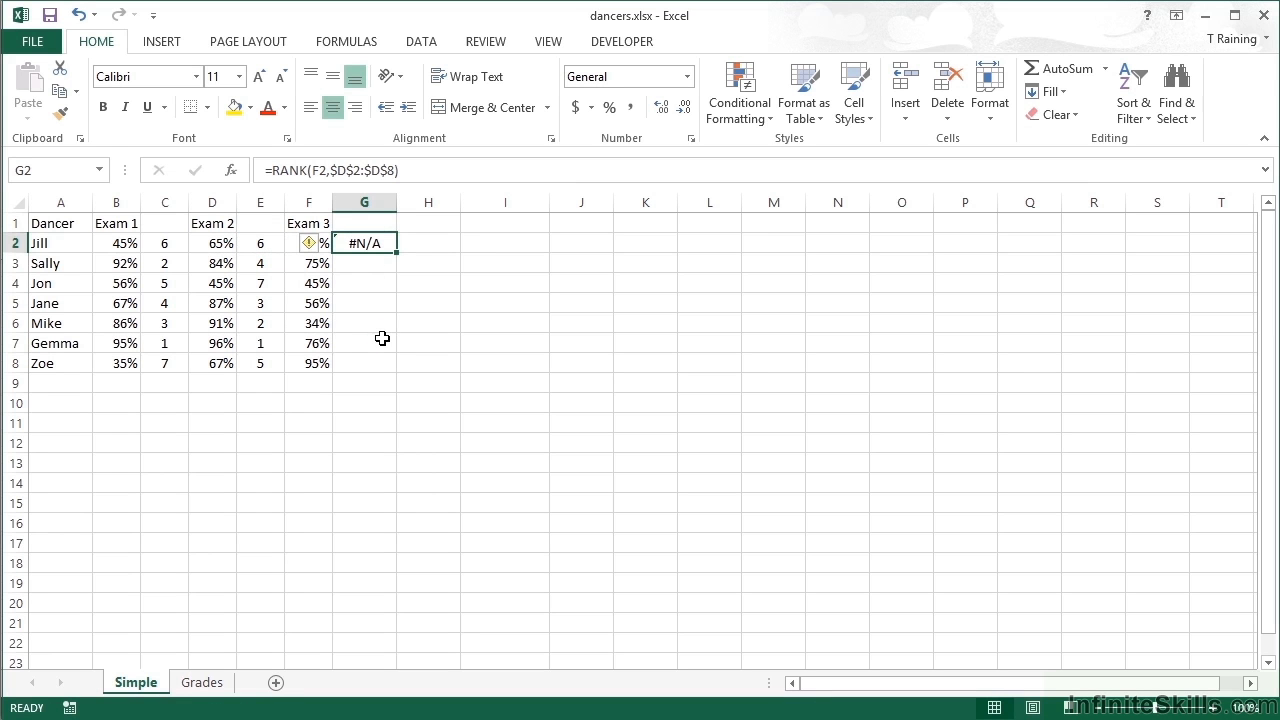
{"action": "double_click", "coordinate": [378, 243]}
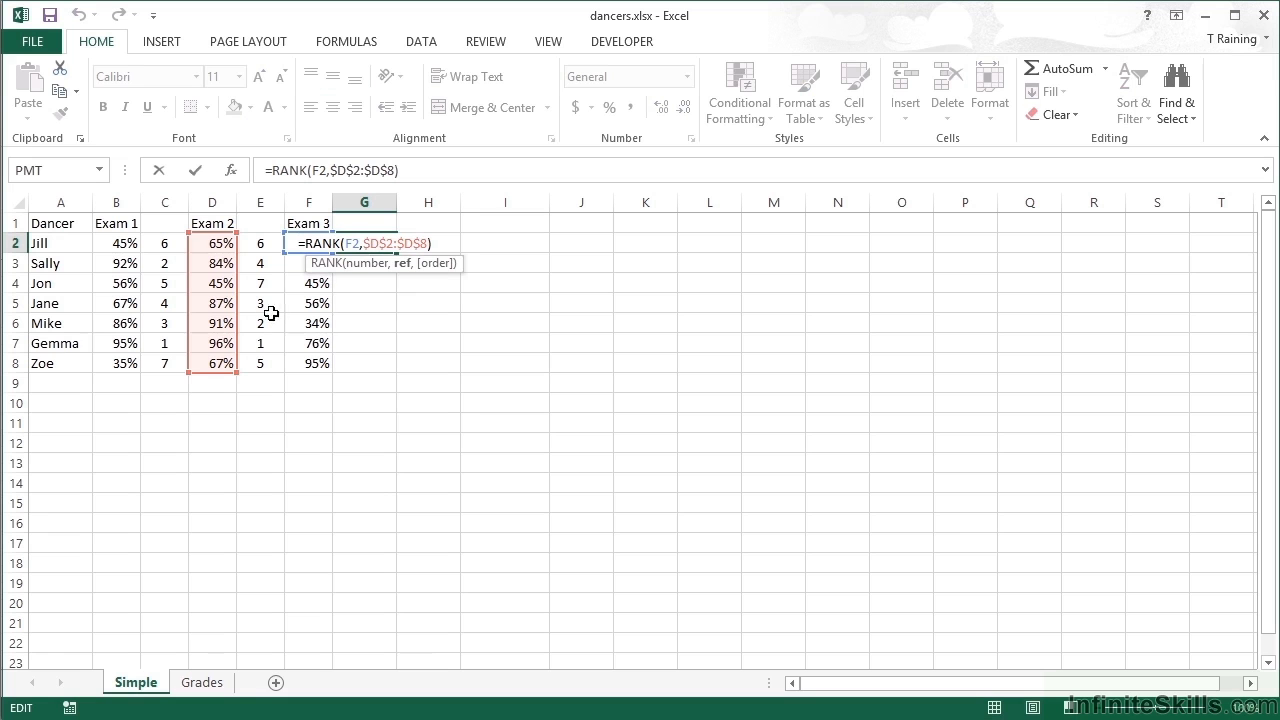
{"action": "left_click_drag", "start_coordinate": [237, 298], "coordinate": [297, 302]}
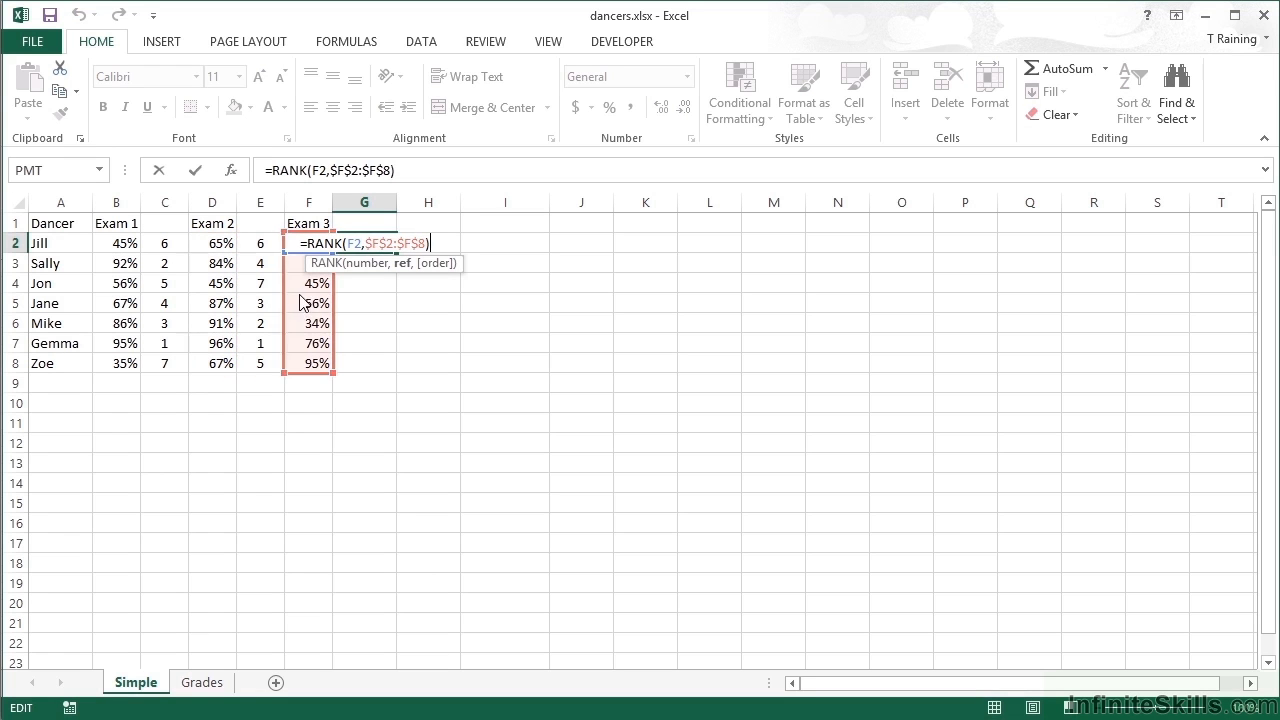
{"action": "key", "text": "ctrl+Return"}
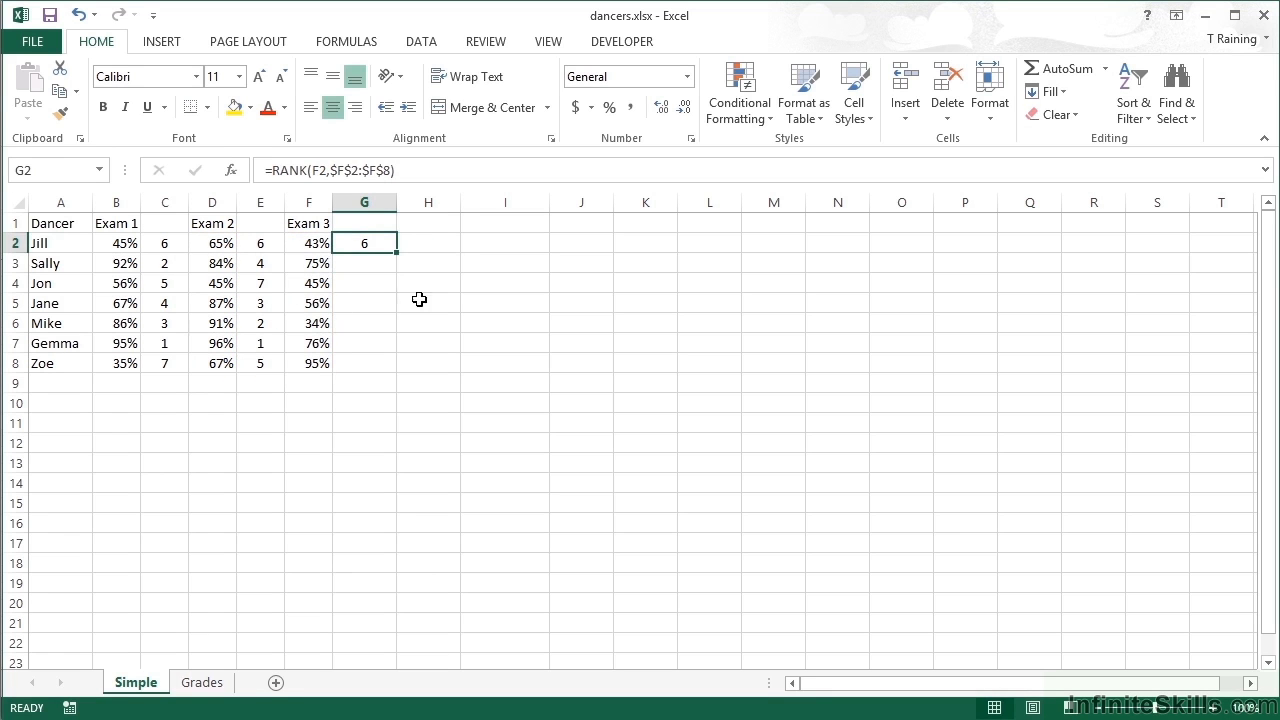
{"action": "double_click", "coordinate": [397, 256]}
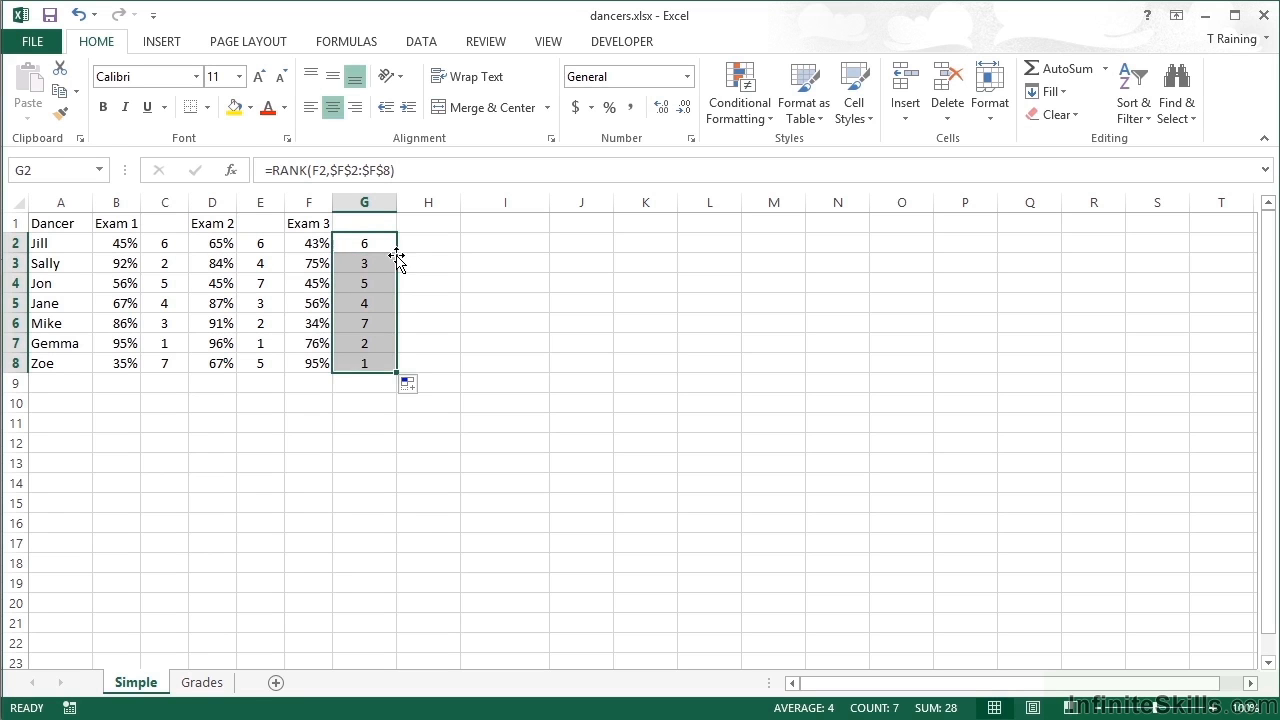
{"action": "left_click", "coordinate": [372, 363]}
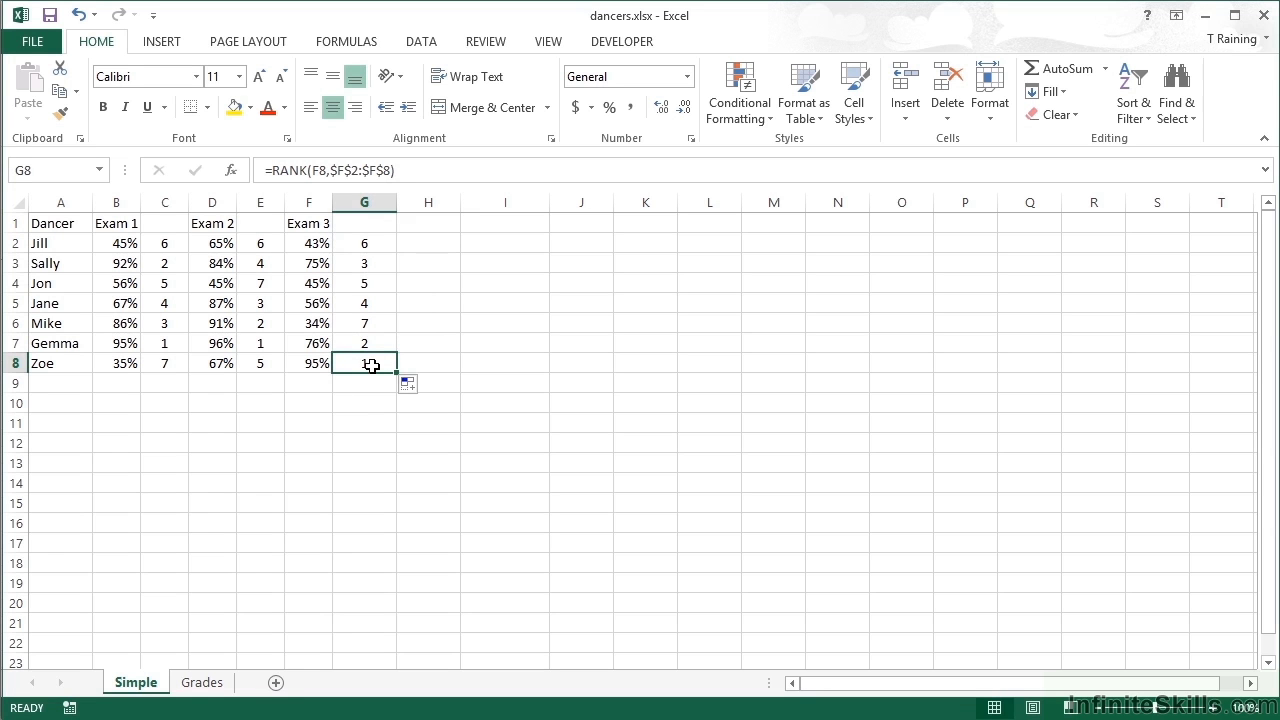
Add the descending order argument to make G2 =RANK(F2,$F$2:$F$8,0) and refill G2:G8
{"action": "double_click", "coordinate": [374, 243]}
{"action": "left_click", "coordinate": [352, 263]}
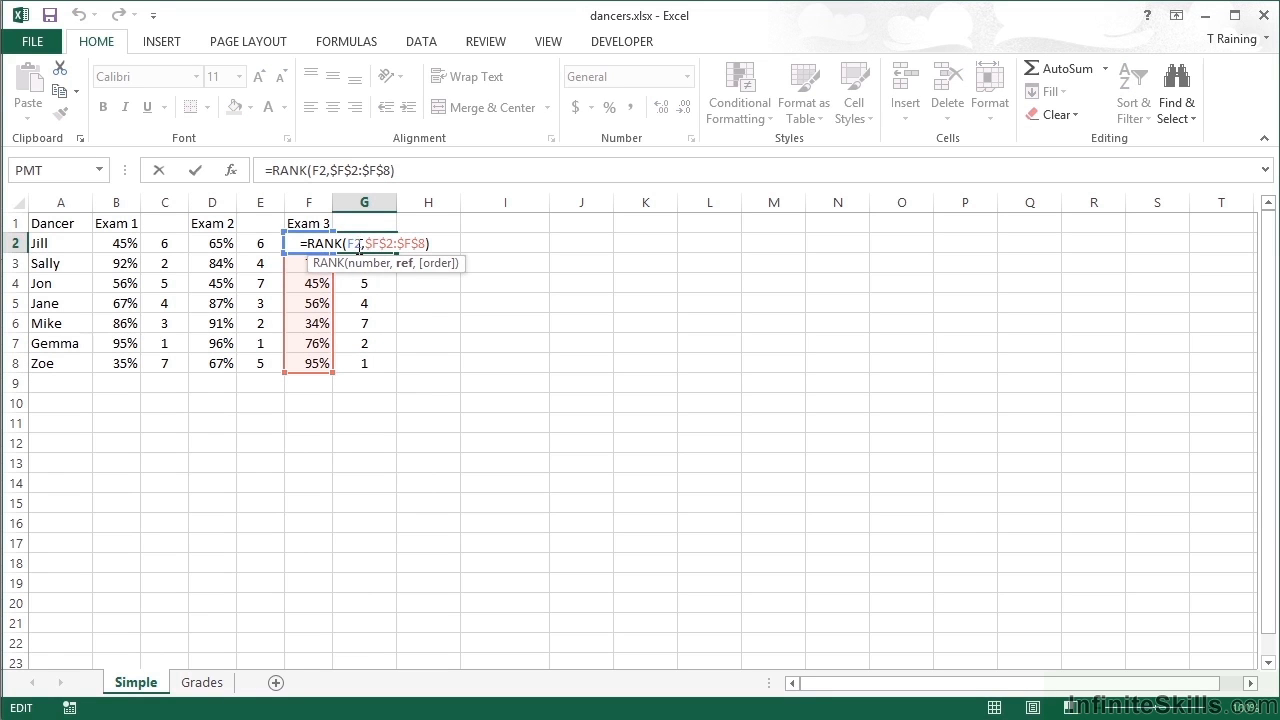
{"action": "left_click", "coordinate": [380, 243]}
{"action": "left_click", "coordinate": [427, 243]}
{"action": "type", "text": ","}
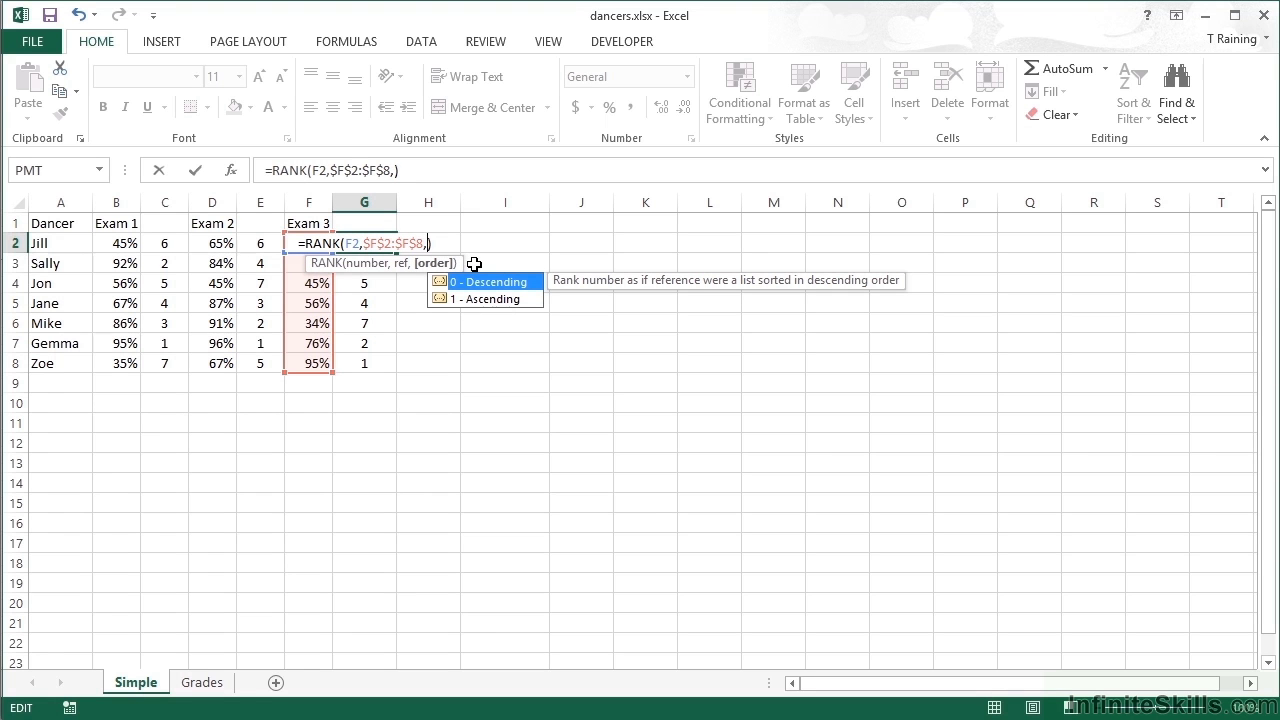
{"action": "double_click", "coordinate": [488, 284]}
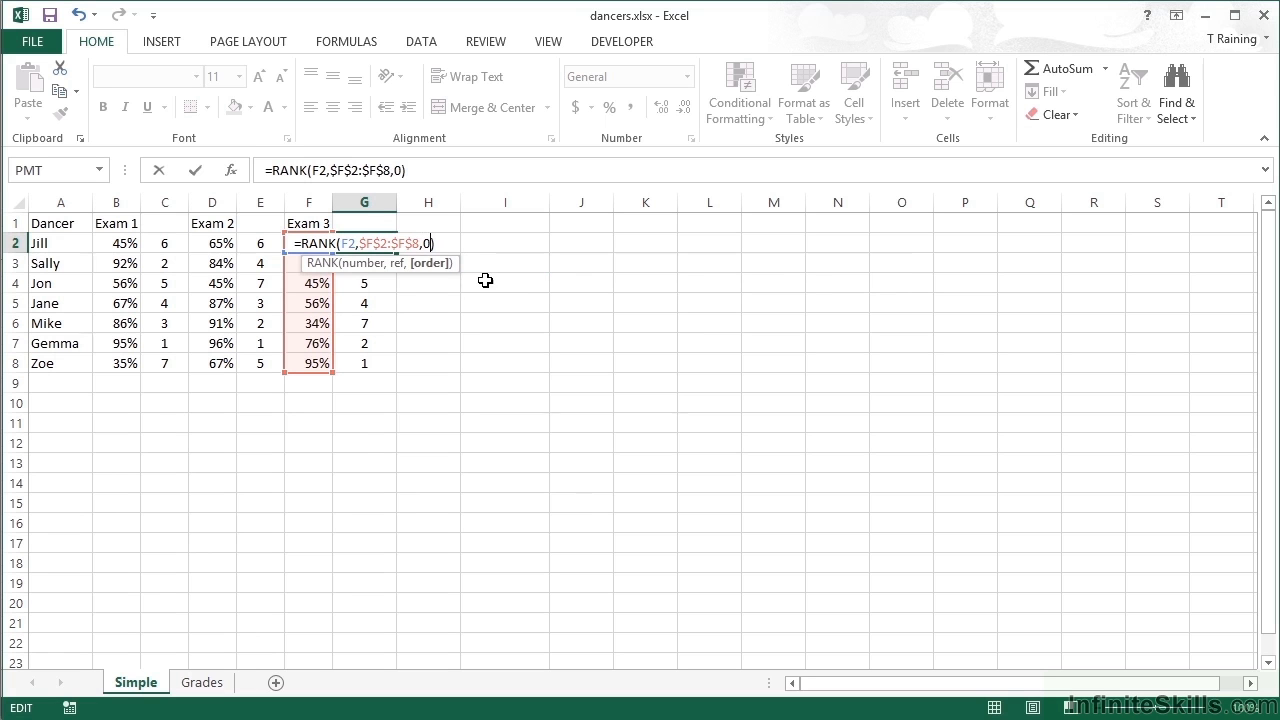
{"action": "key", "text": "Return"}
{"action": "key", "text": "Up"}
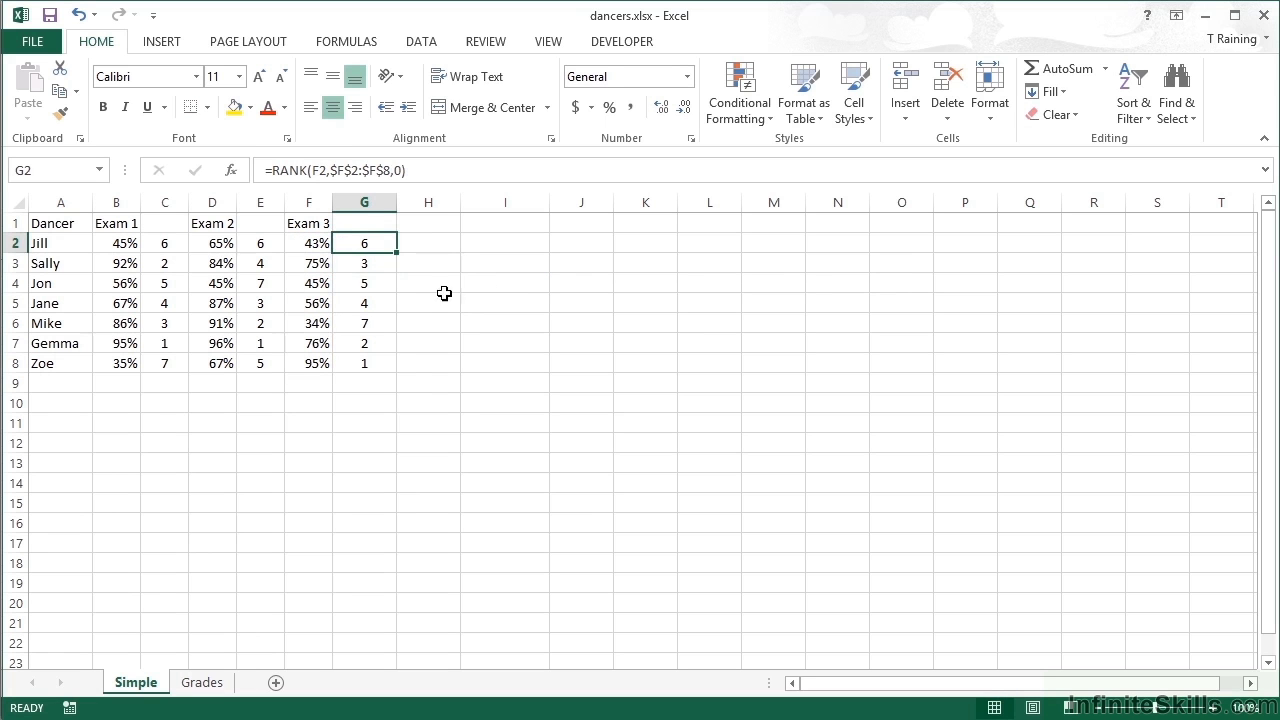
{"action": "double_click", "coordinate": [396, 253]}
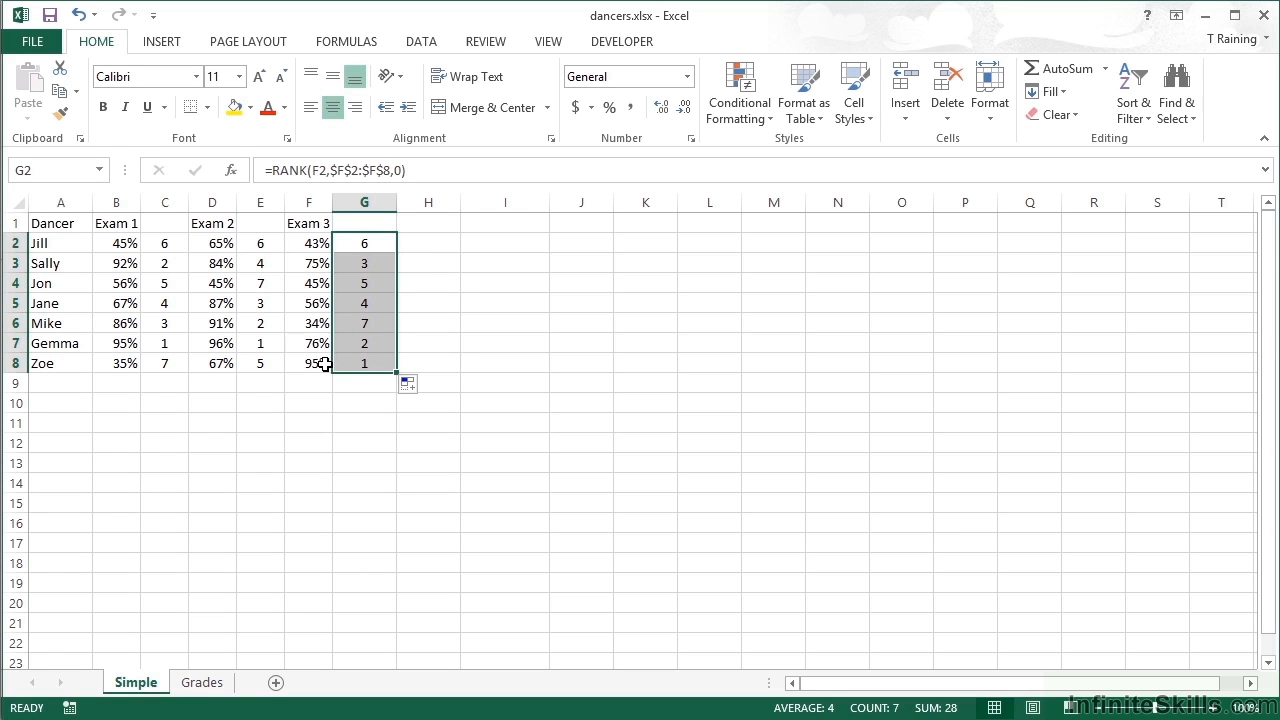
Change G2's order argument from 0 to 1 and refill the ascending ranks down to G8
{"action": "double_click", "coordinate": [369, 244]}
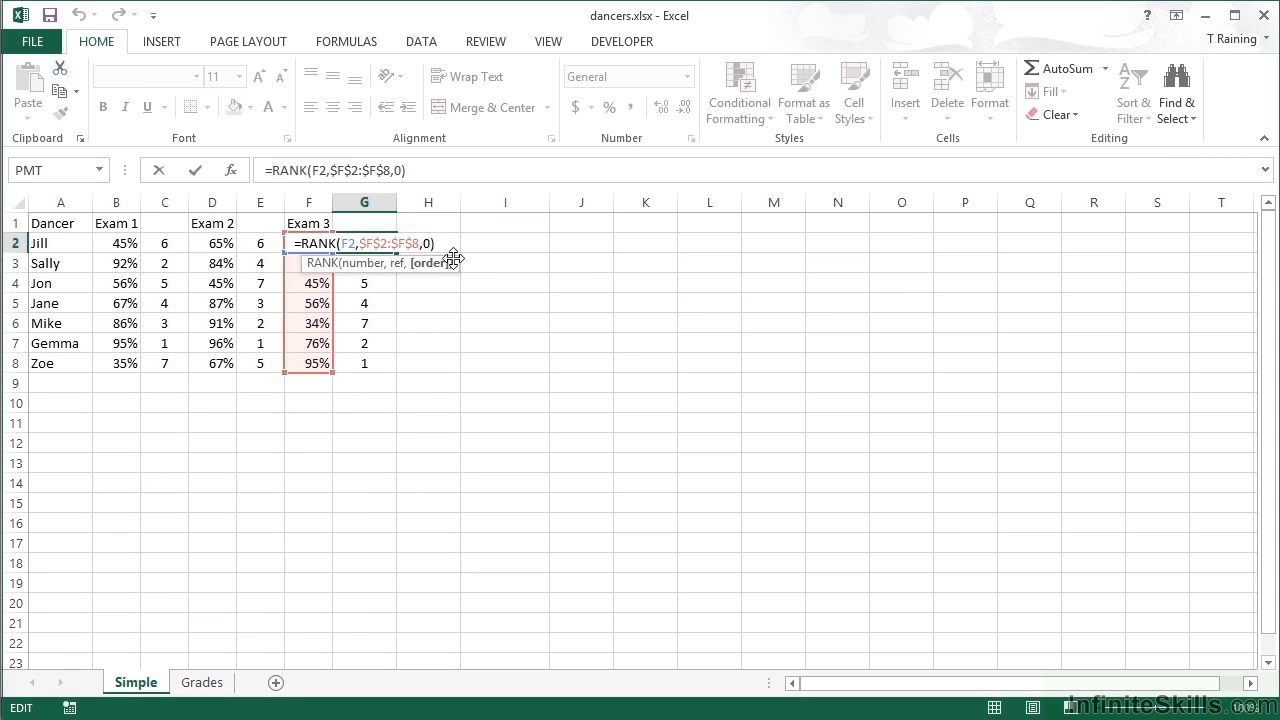
{"action": "key", "text": "BackSpace"}
{"action": "type", "text": "1"}
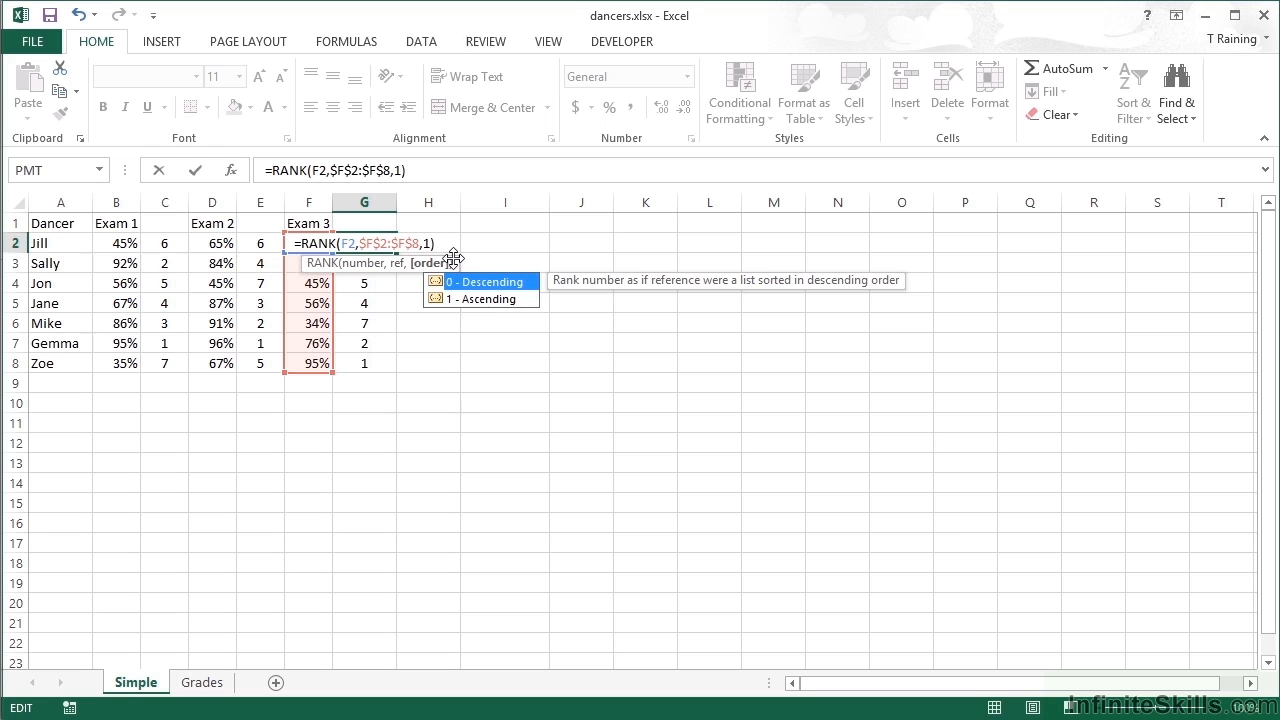
{"action": "key", "text": "ctrl+Return"}
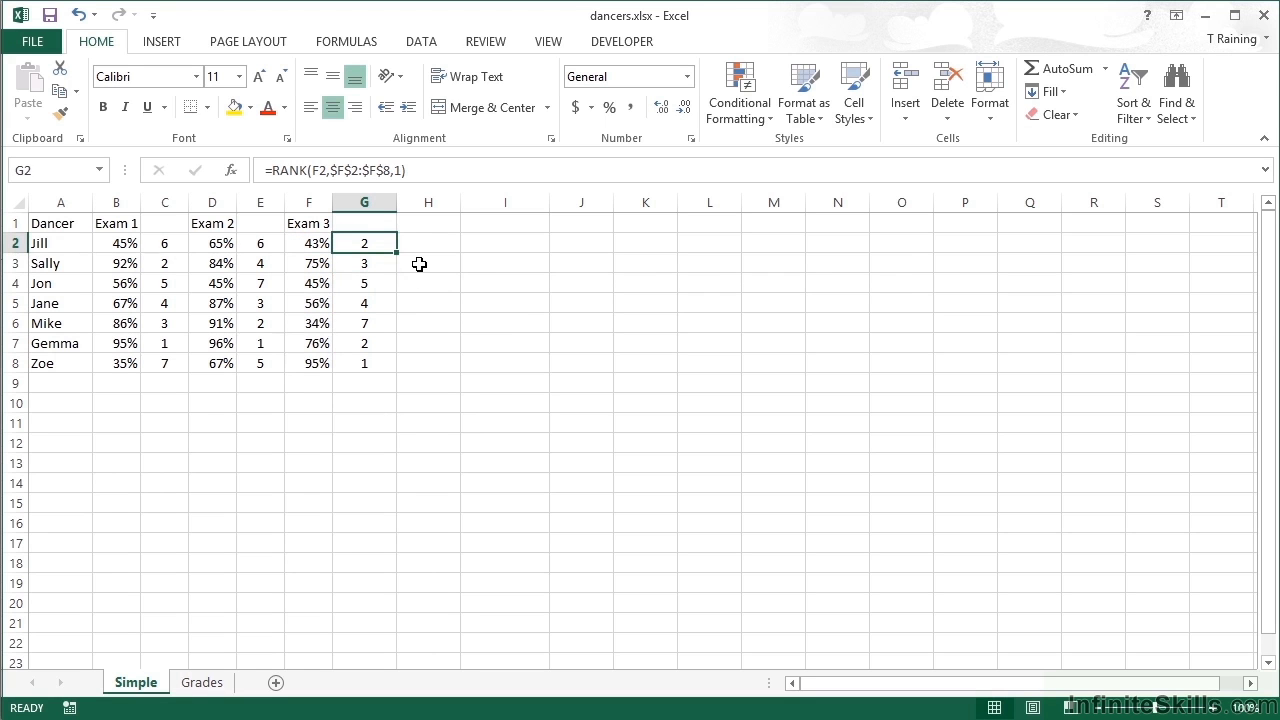
{"action": "double_click", "coordinate": [397, 253]}
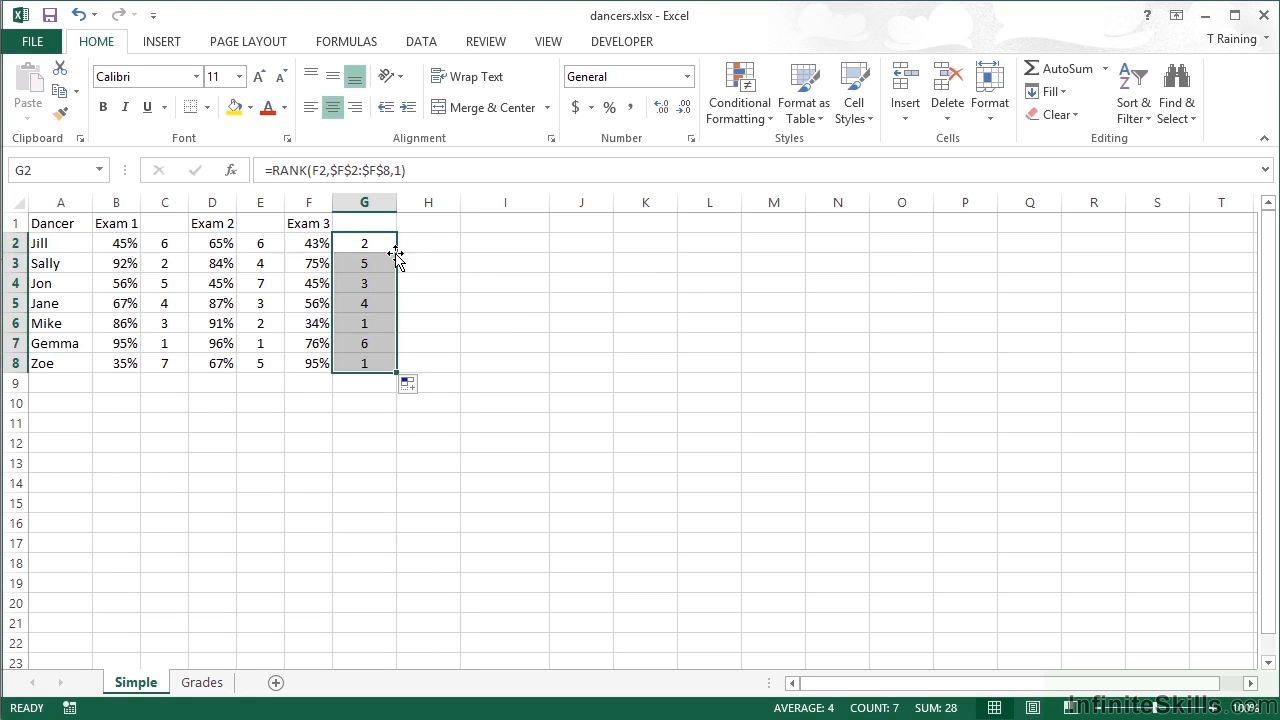
{"action": "left_click", "coordinate": [374, 326]}
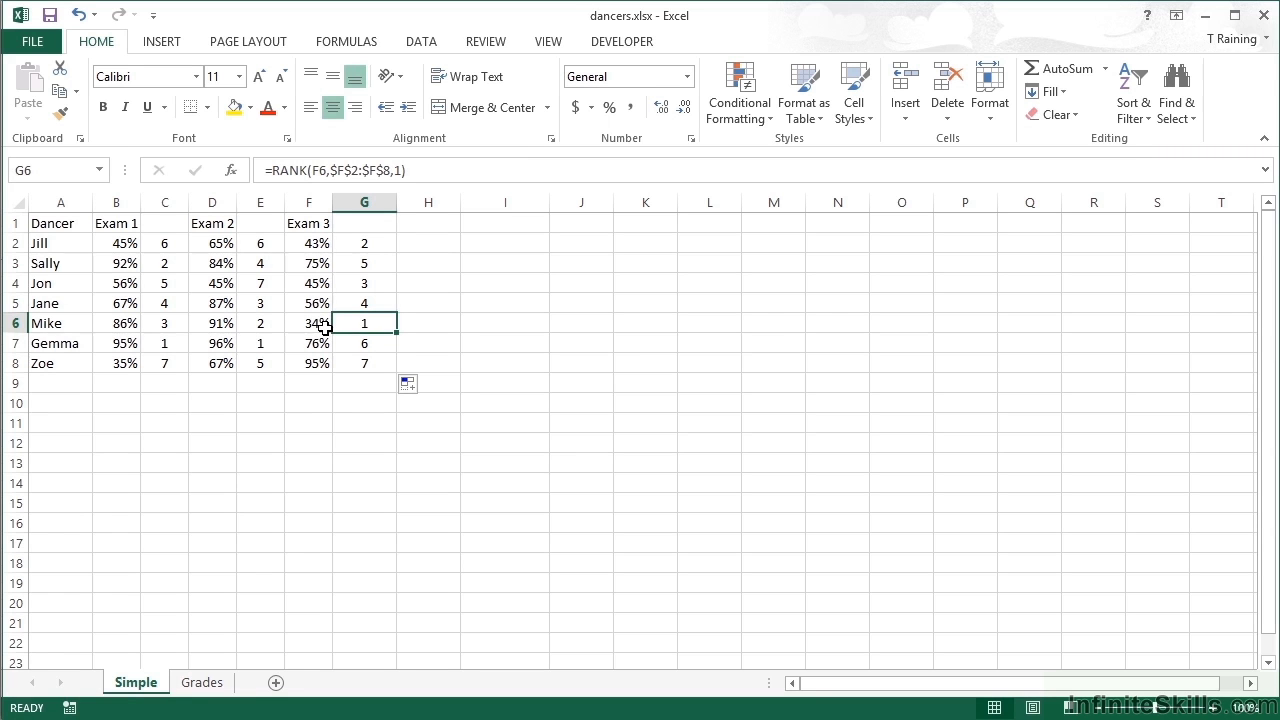
Delete ',1' from G2's formula, leaving =RANK(F2,$F$2:$F$8), and refill G2:G8
{"action": "double_click", "coordinate": [383, 242]}
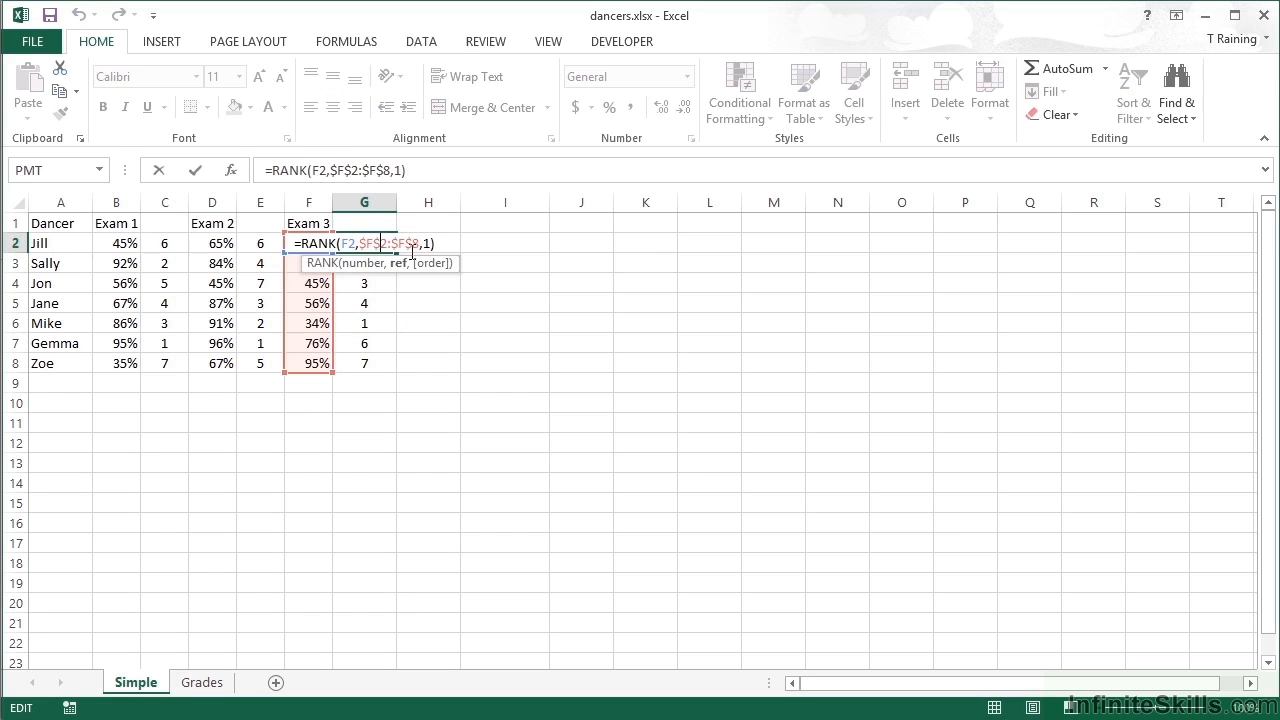
{"action": "left_click", "coordinate": [432, 243]}
{"action": "key", "text": "BackSpace"}
{"action": "key", "text": "BackSpace"}
{"action": "key", "text": "Return"}
{"action": "left_click", "coordinate": [380, 243]}
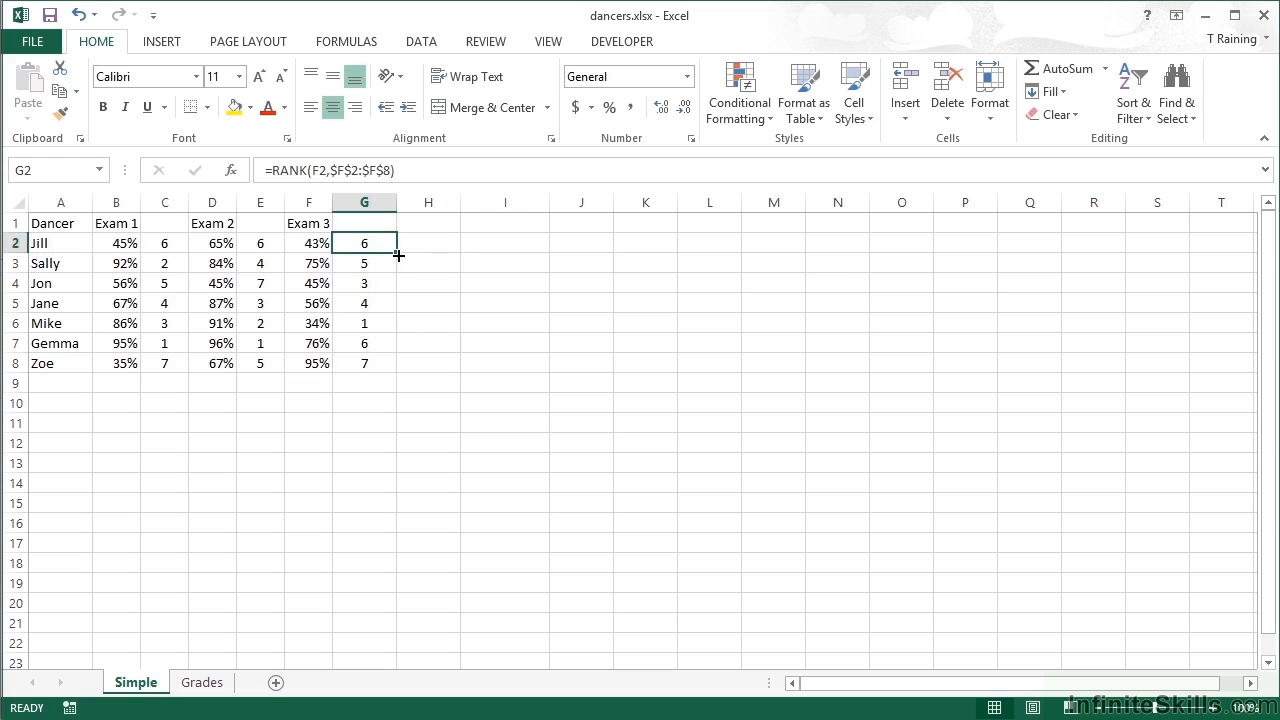
{"action": "double_click", "coordinate": [396, 253]}
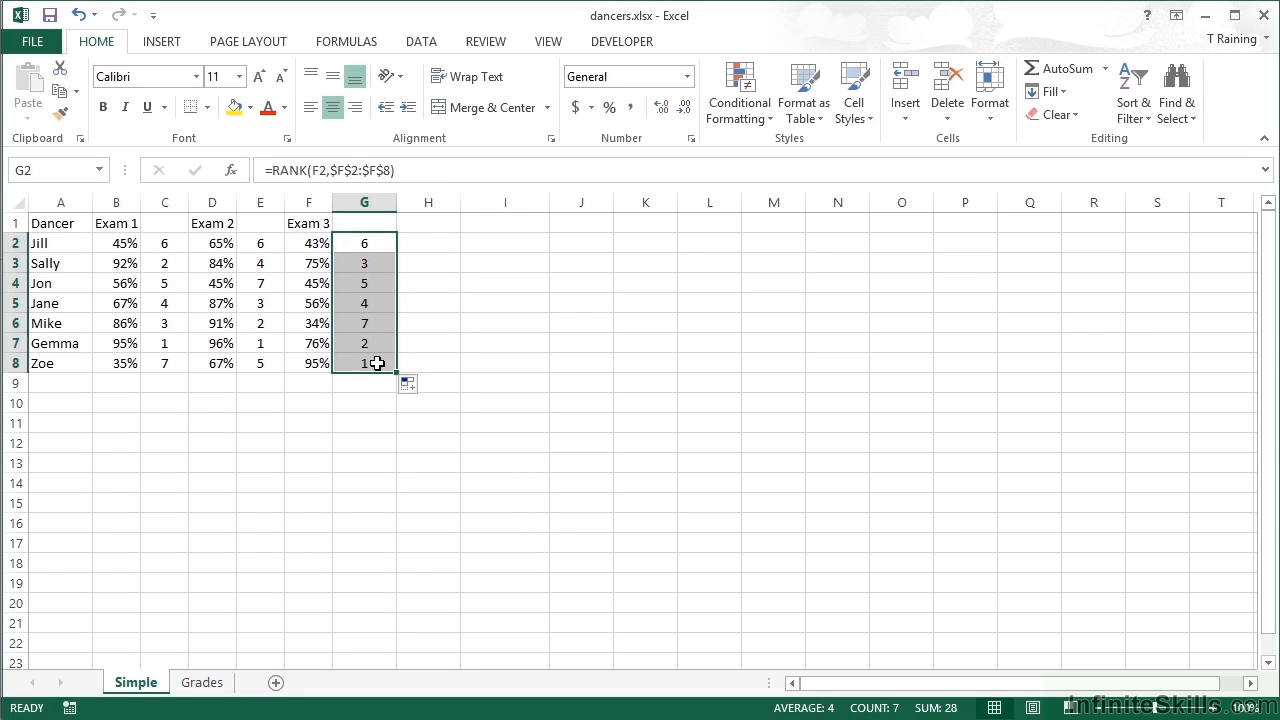
{"action": "left_click", "coordinate": [470, 243]}
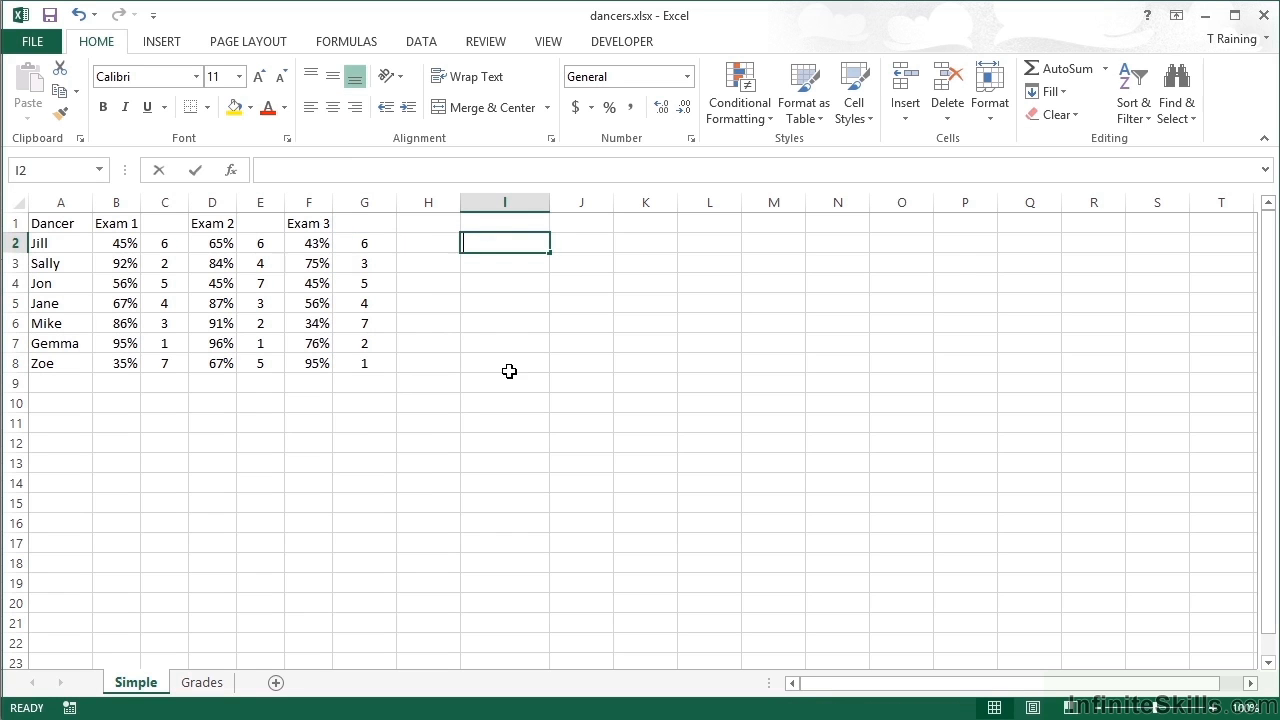
Enter =AVERAGE(B2,D2,F2) in I2 and copy it down to I8
{"action": "type", "text": "=average("}
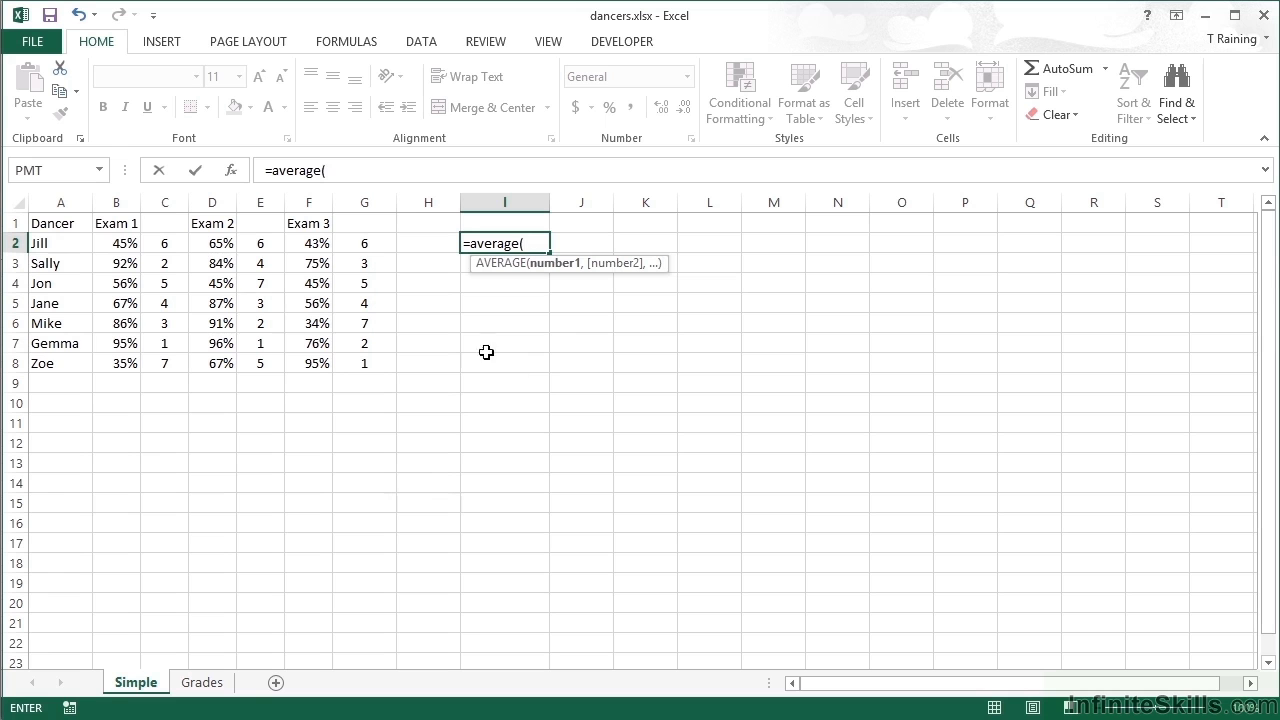
{"action": "left_click", "coordinate": [120, 242]}
{"action": "left_click", "coordinate": [212, 243], "text": "ctrl"}
{"action": "left_click", "coordinate": [311, 244], "text": "ctrl"}
{"action": "key", "text": "ctrl+Return"}
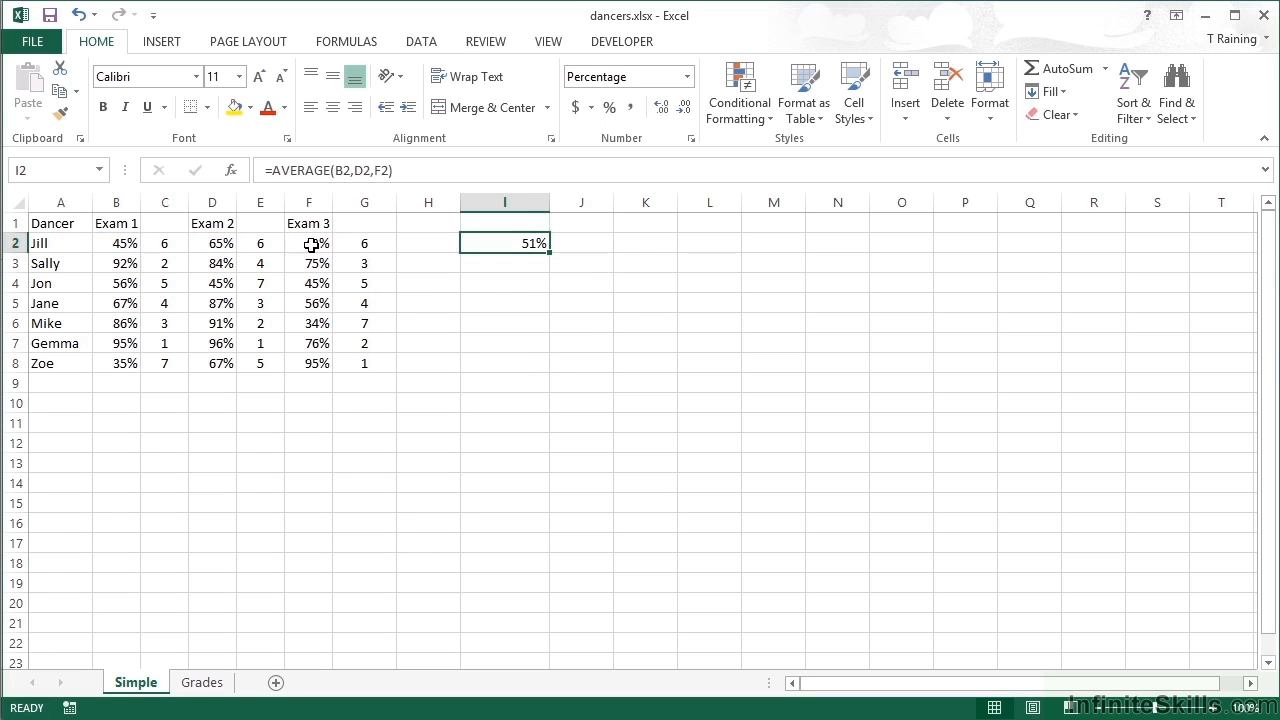
{"action": "left_click_drag", "start_coordinate": [548, 253], "coordinate": [538, 368]}
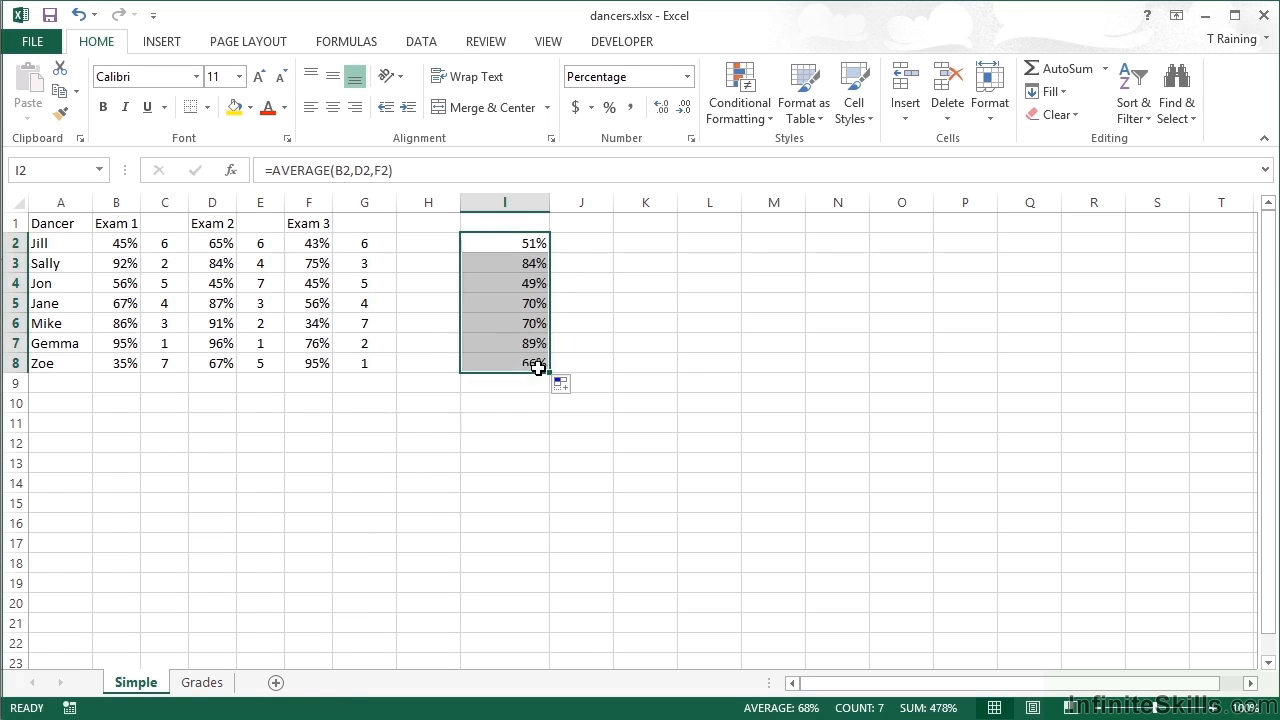
{"action": "left_click_drag", "start_coordinate": [587, 241], "coordinate": [587, 262]}
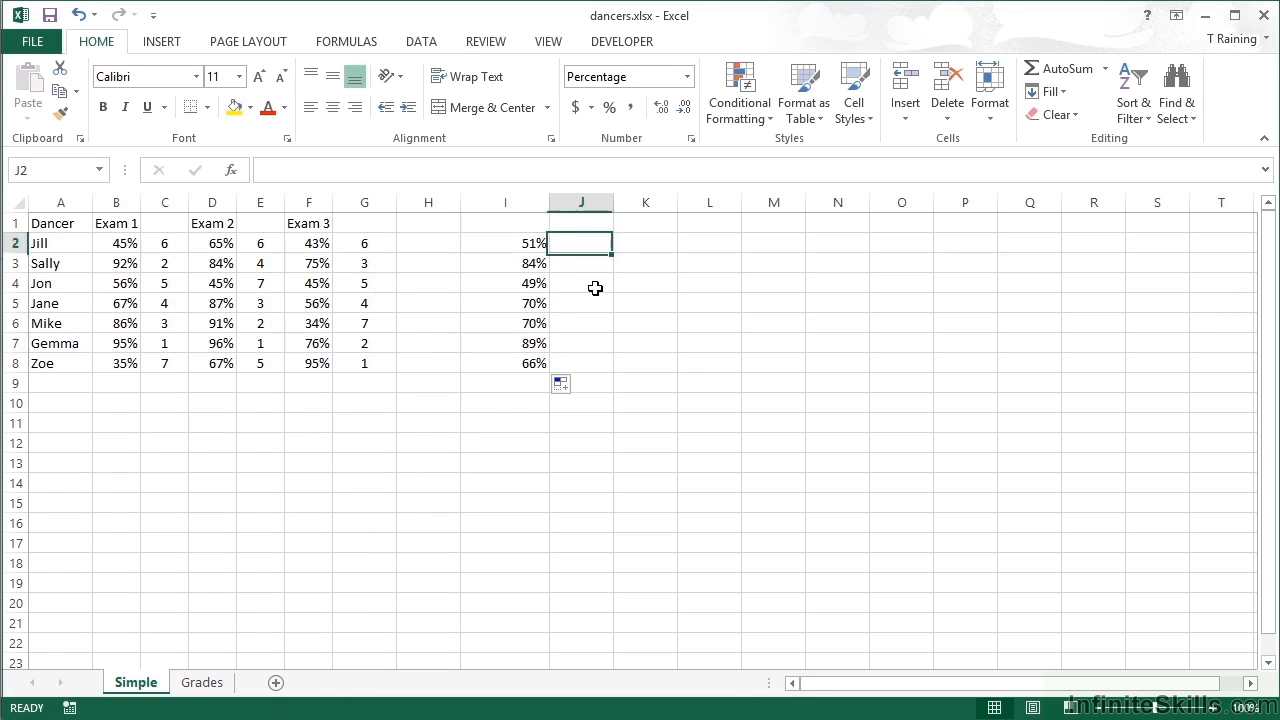
Enter =RANK(I2,$I$2:$I$8) in J2 to rank the first dancer's average
{"action": "type", "text": "=rank("}
{"action": "key", "text": "Left"}
{"action": "type", "text": ","}
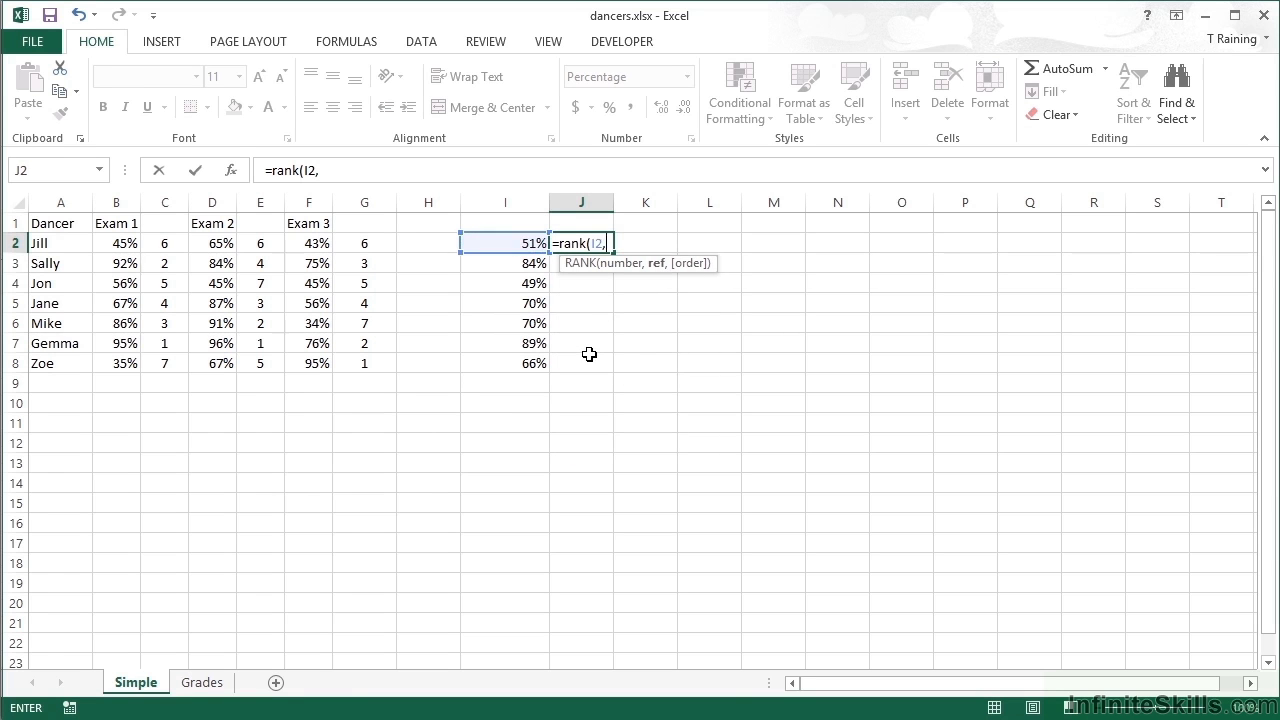
{"action": "left_click_drag", "start_coordinate": [530, 243], "coordinate": [538, 364]}
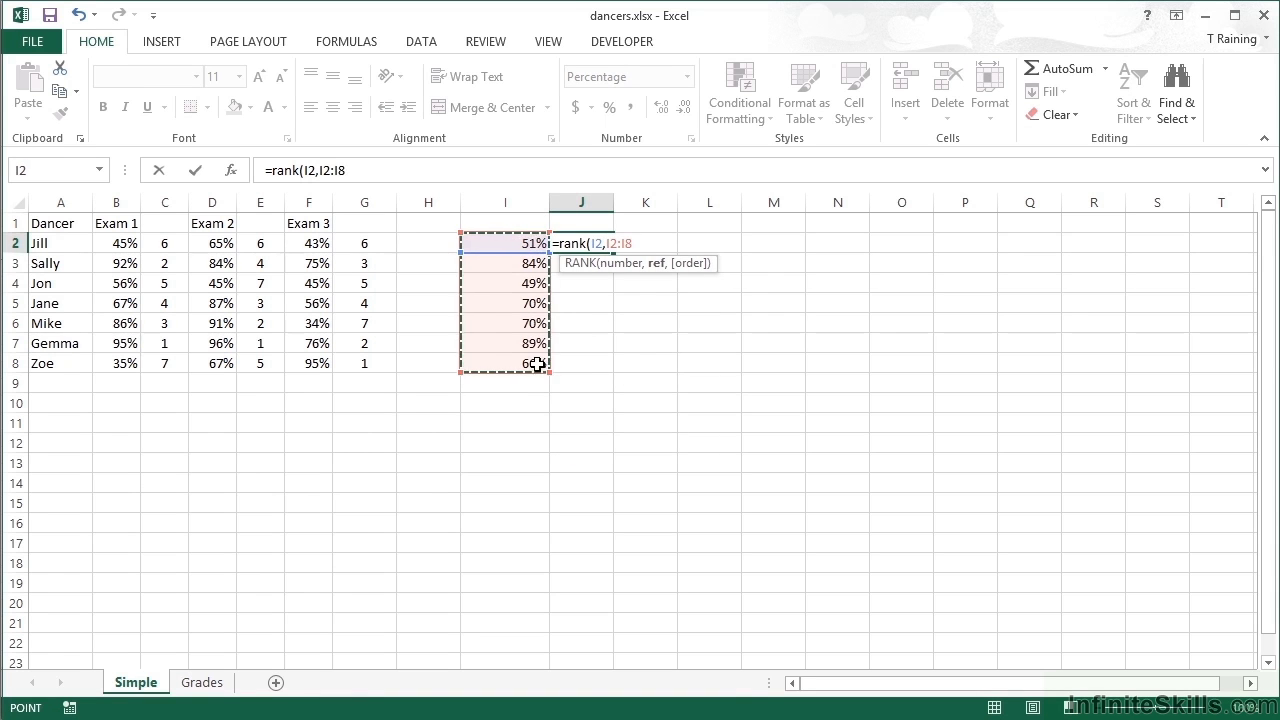
{"action": "key", "text": "F4"}
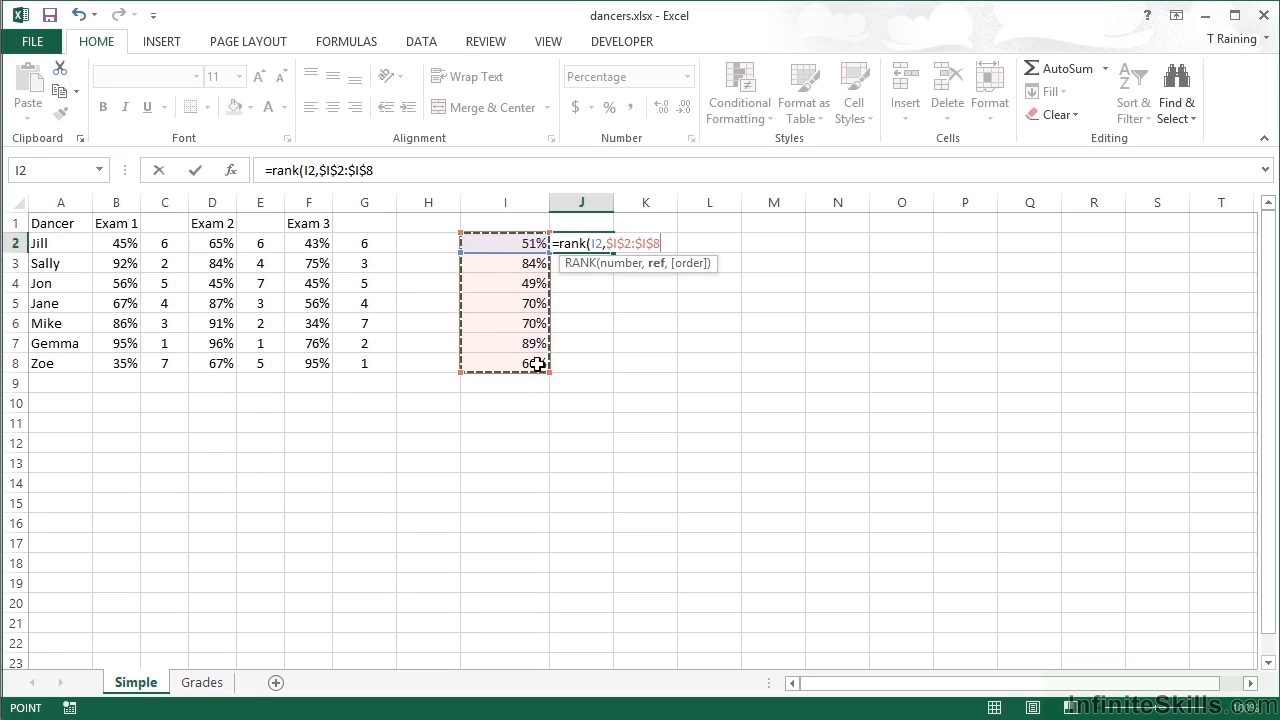
{"action": "type", "text": ")"}
{"action": "key", "text": "Return"}
{"action": "key", "text": "Return"}
{"action": "key", "text": "Up"}
{"action": "key", "text": "Up"}
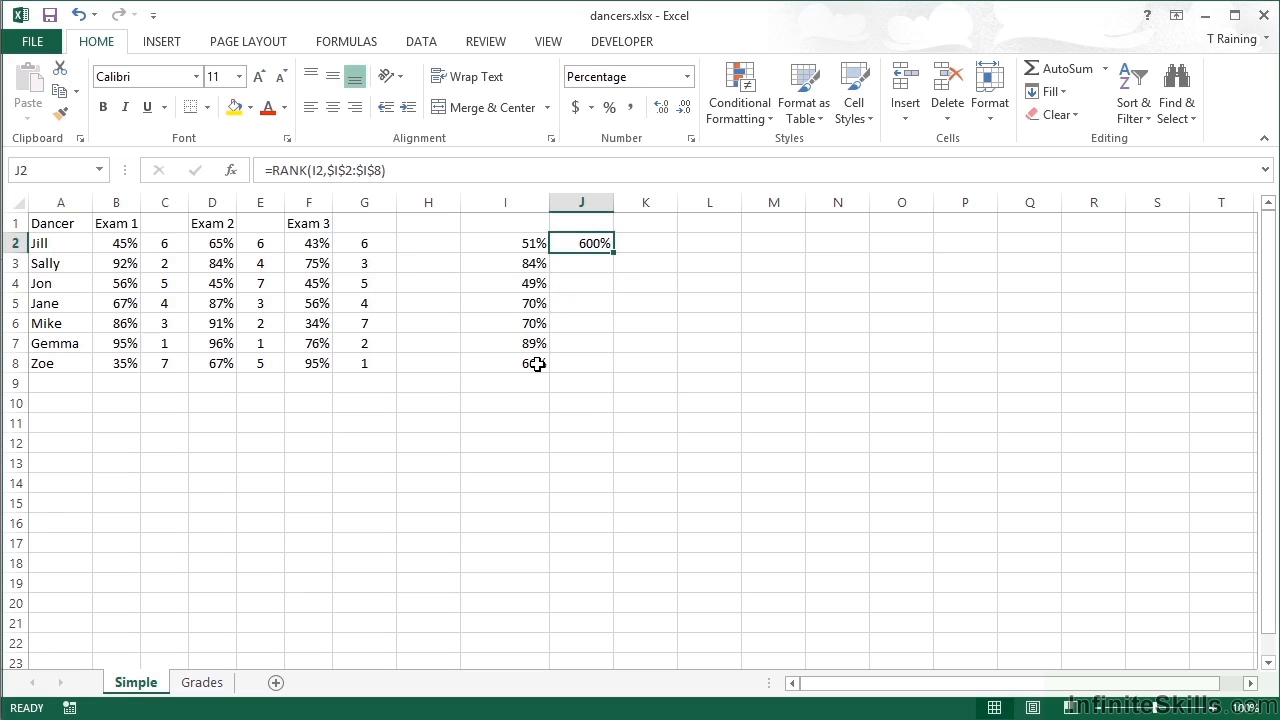
Format J2 as General, fill the rank down to J8, and check the copied formulas
{"action": "left_click", "coordinate": [688, 77]}
{"action": "left_click", "coordinate": [686, 114]}
{"action": "double_click", "coordinate": [613, 252]}
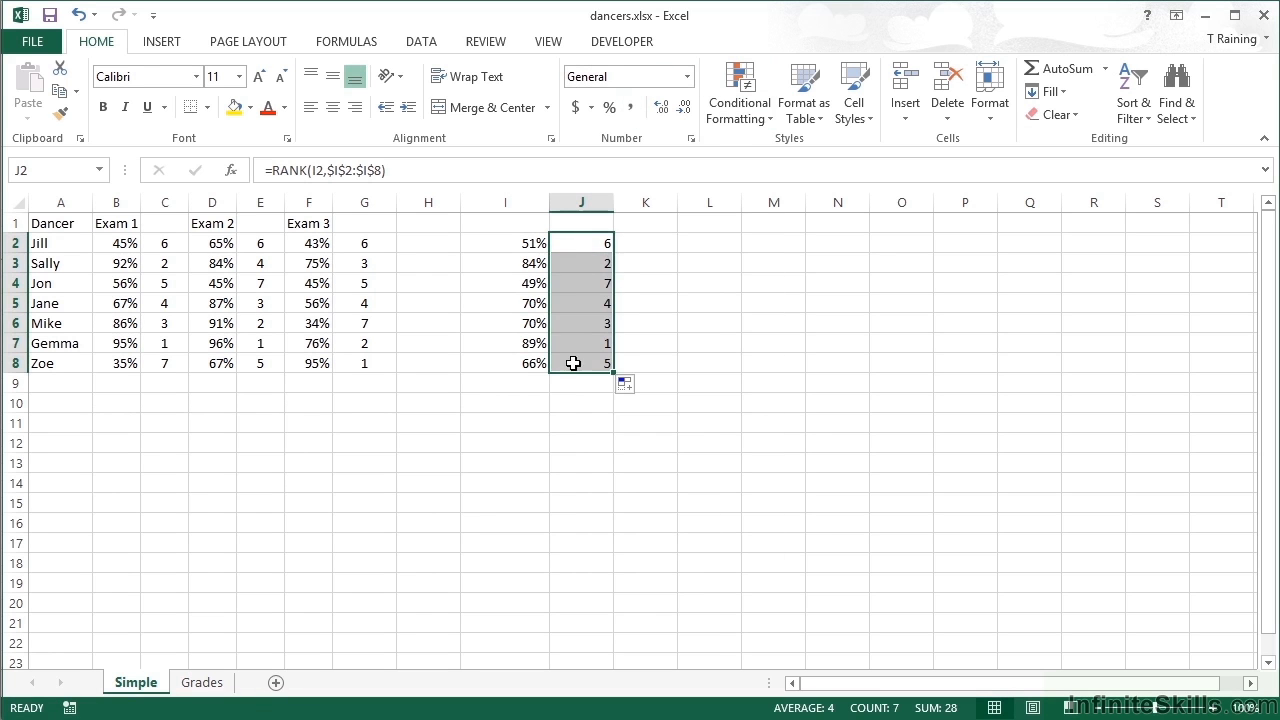
{"action": "left_click", "coordinate": [587, 261]}
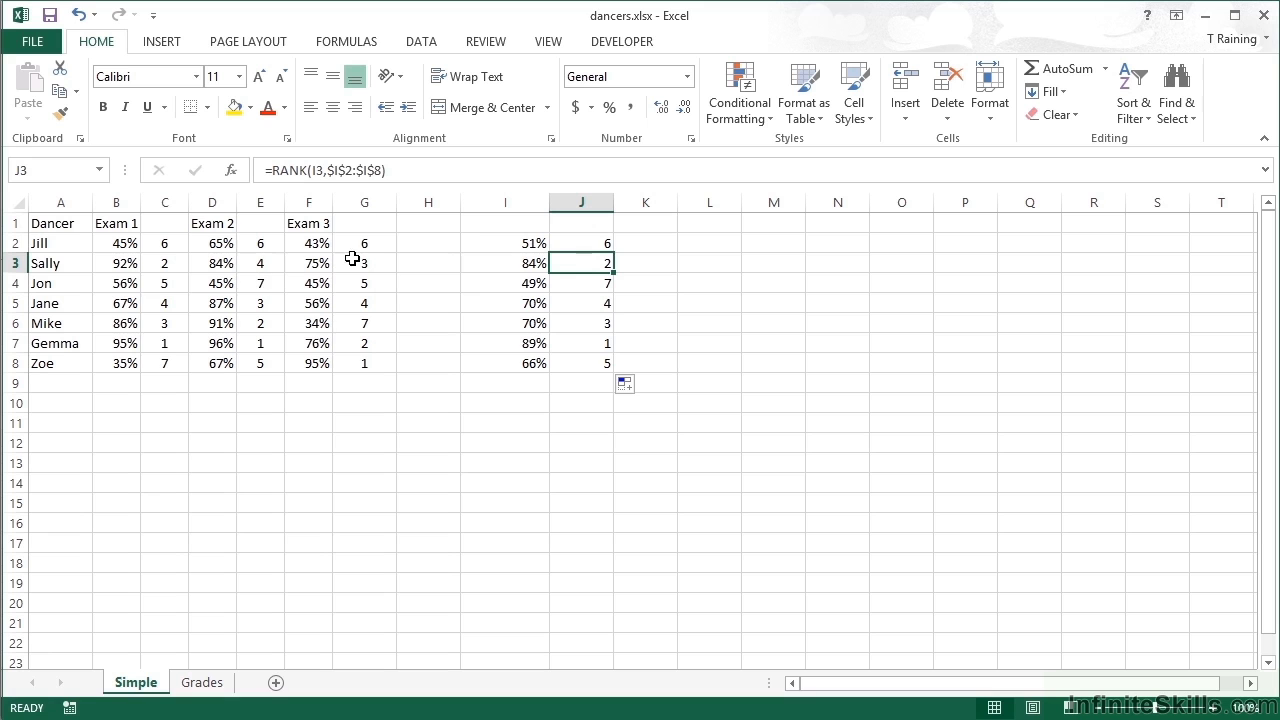
{"action": "left_click", "coordinate": [583, 281]}
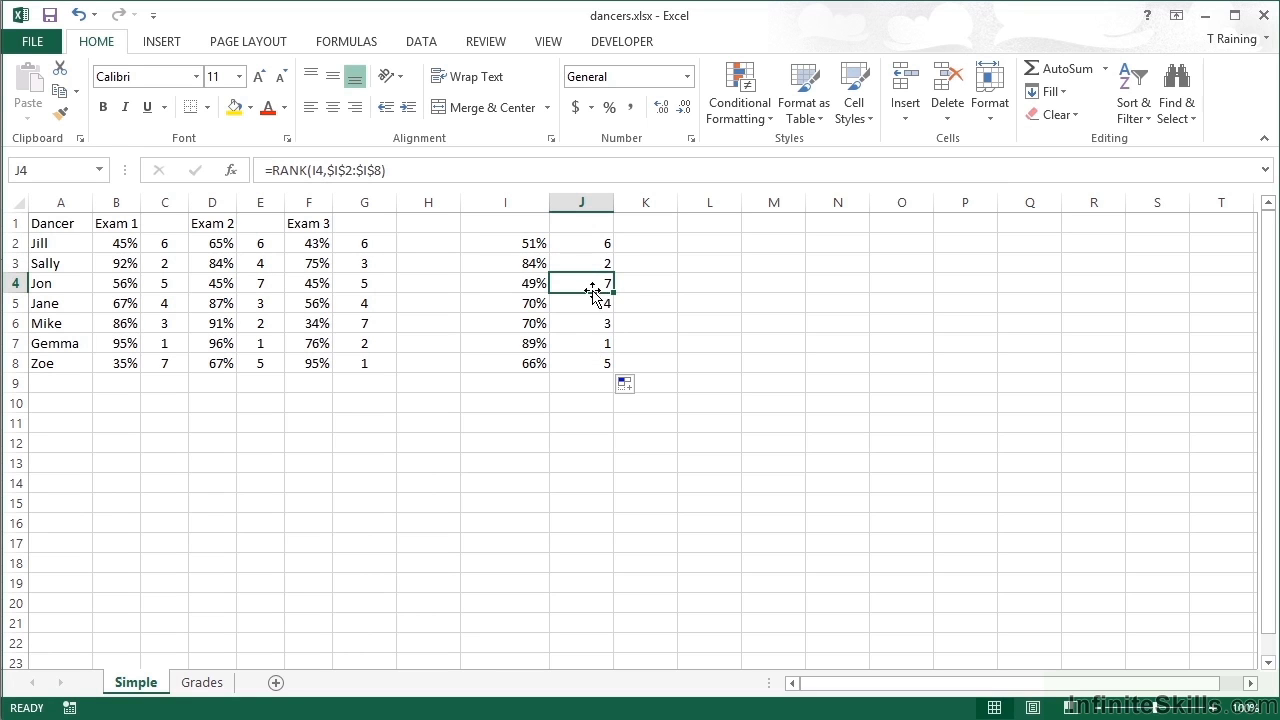
{"action": "left_click", "coordinate": [578, 344]}
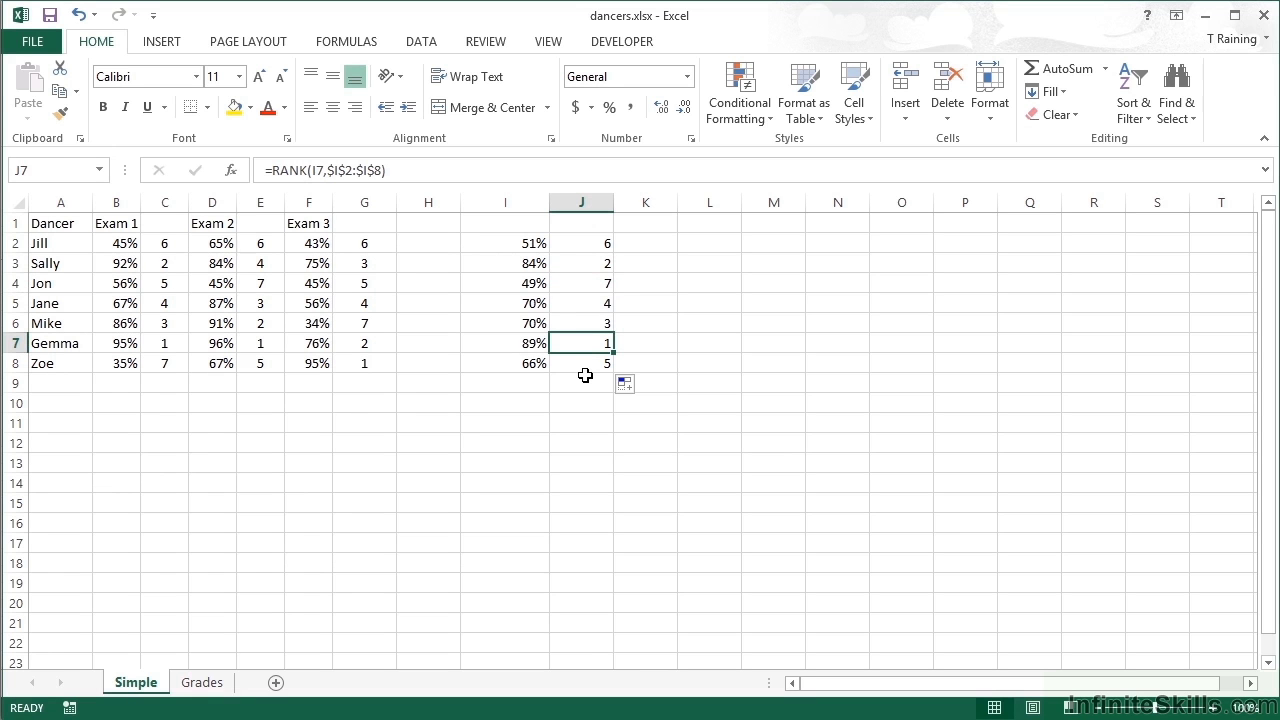
{"action": "double_click", "coordinate": [597, 342]}
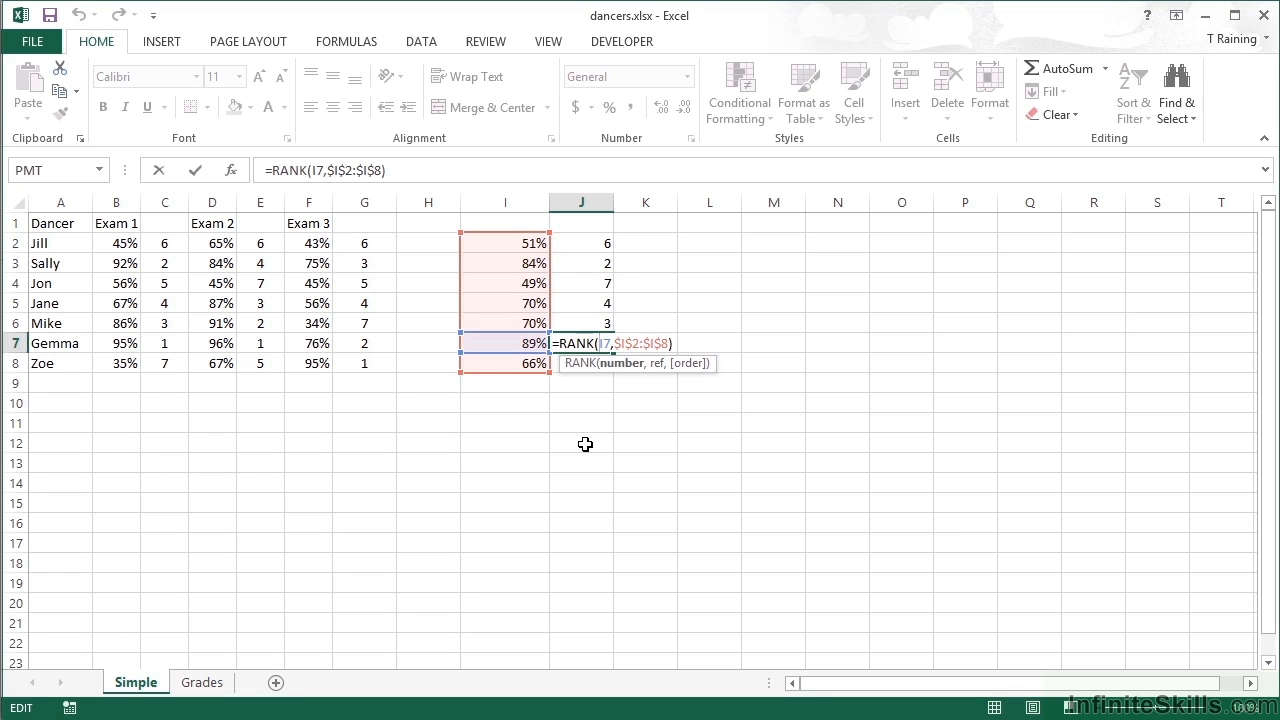